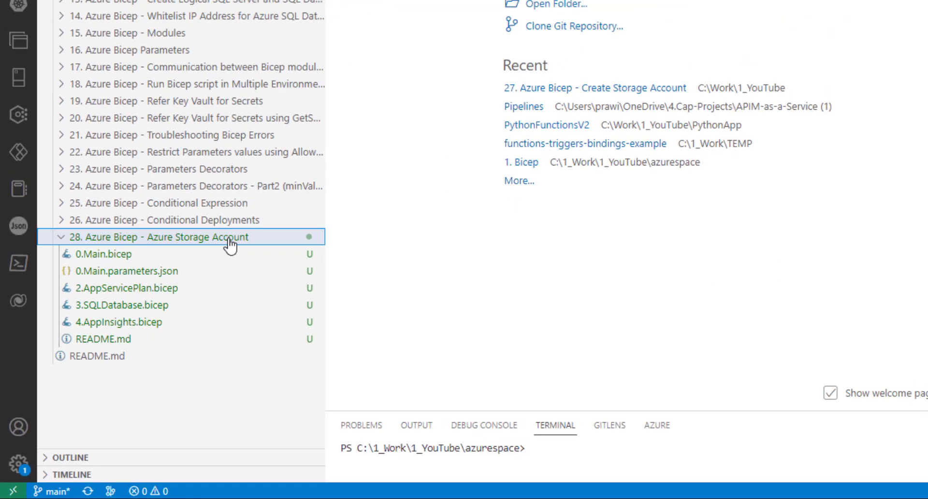
# Step: Create the file 5.StorageAccount.bicep in the lesson 28 folder from the Explorer context menu
pyautogui.rightClick(229, 245)
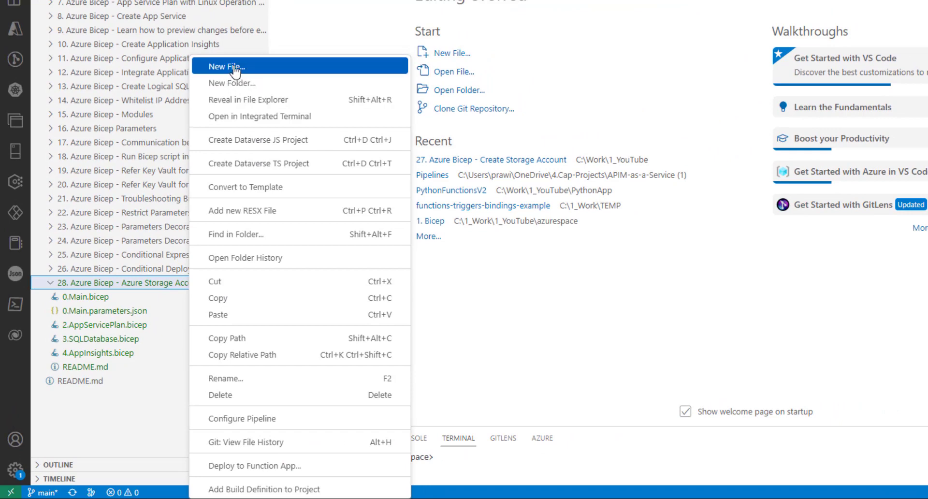
pyautogui.click(233, 68)
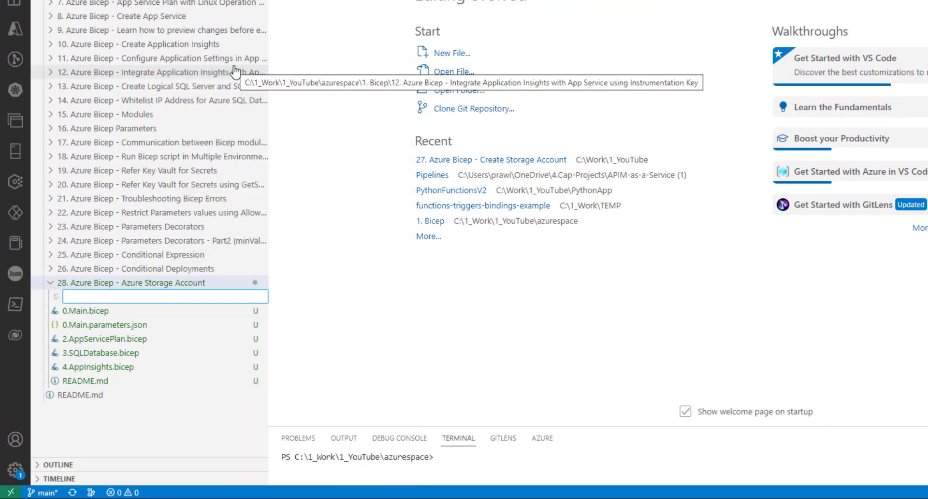
pyautogui.write('5.')
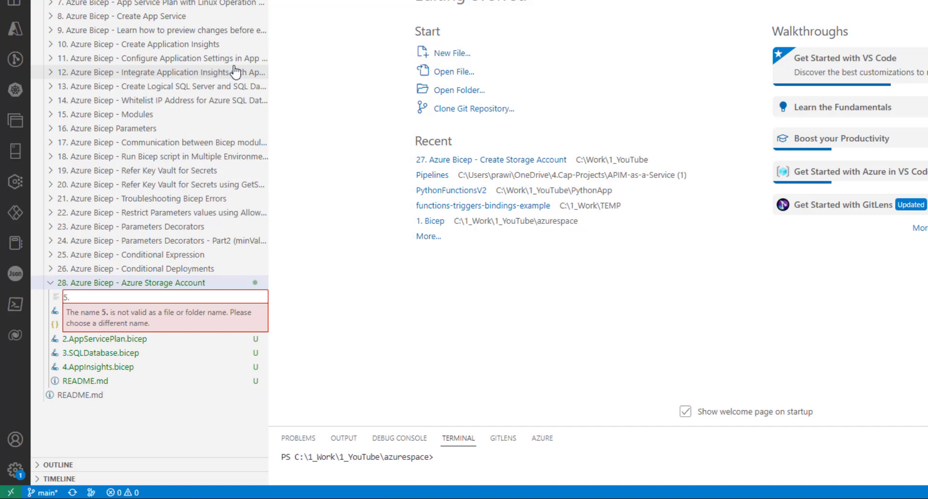
pyautogui.write('S')
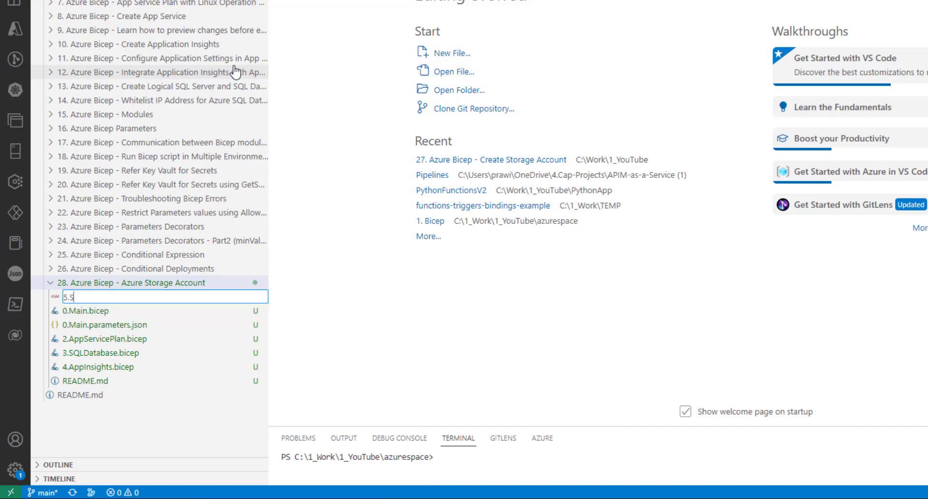
pyautogui.write('torageAccountbicep')
pyautogui.press('BackSpace')
pyautogui.press('BackSpace')
pyautogui.press('BackSpace')
pyautogui.press('BackSpace')
pyautogui.write('.bicep')
pyautogui.press('Return')
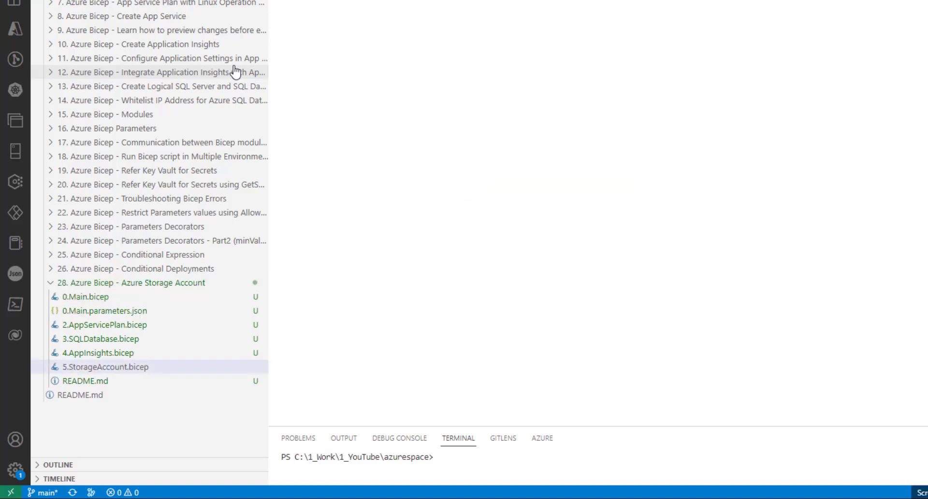
pyautogui.write('st')
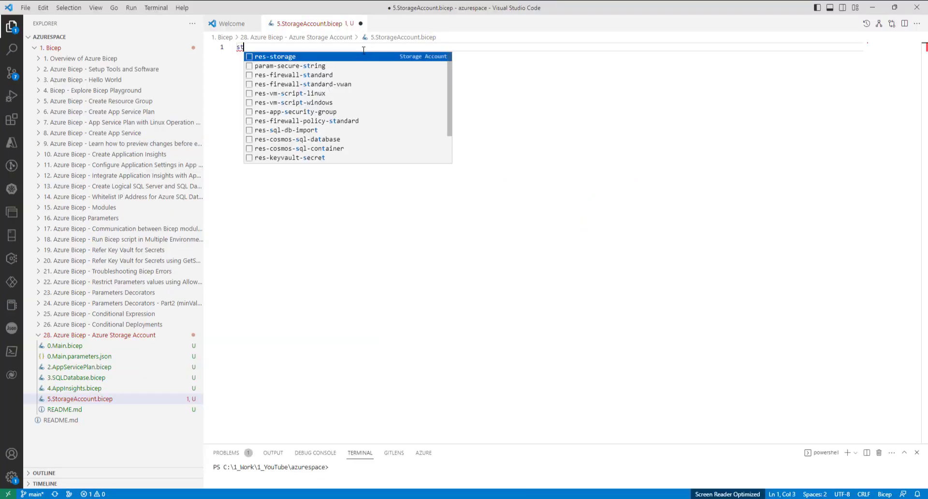
pyautogui.write('or')
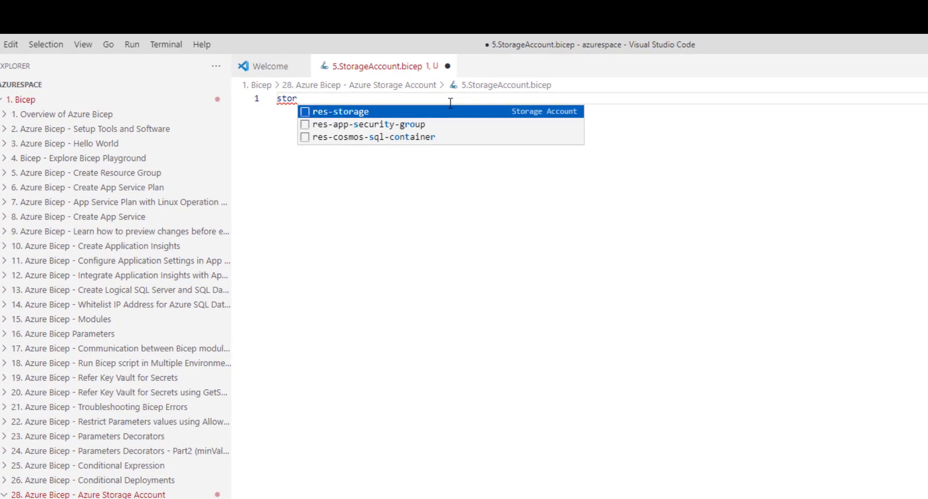
# Step: Insert the res-storage snippet, giving a StorageV2 storage account with Premium_LRS sku
pyautogui.press('Return')
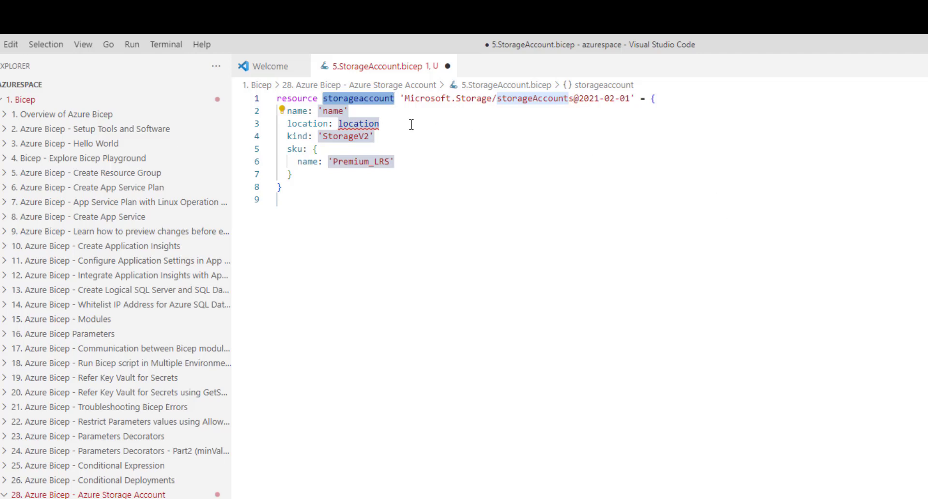
pyautogui.click(279, 99)
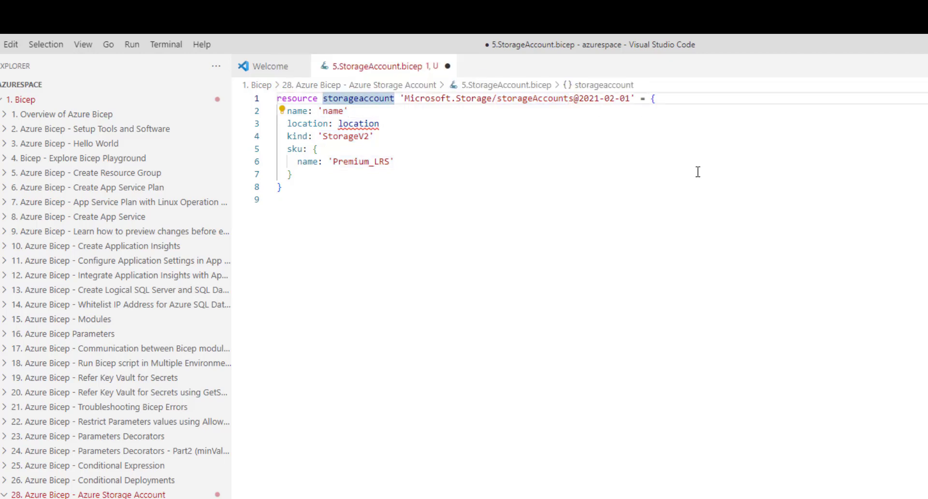
# Step: Declare param pStorageAccountName of type string above the resource
pyautogui.press('Return')
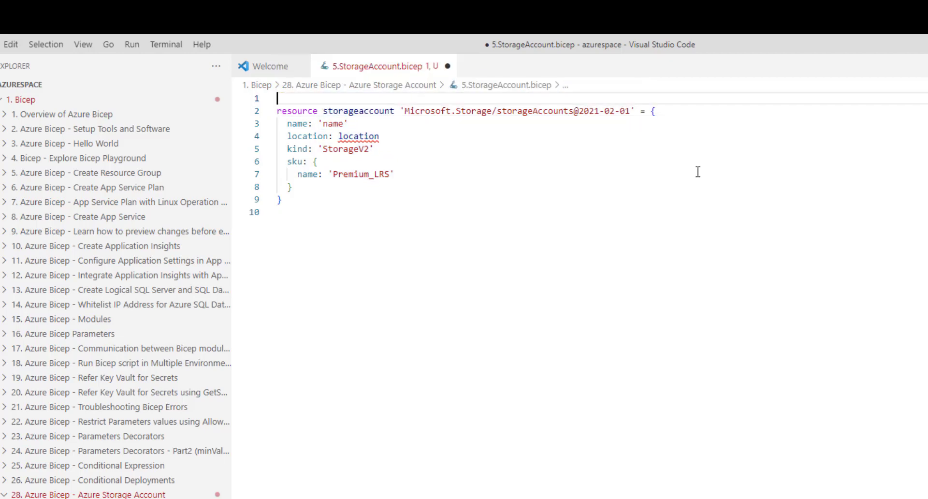
pyautogui.write('para')
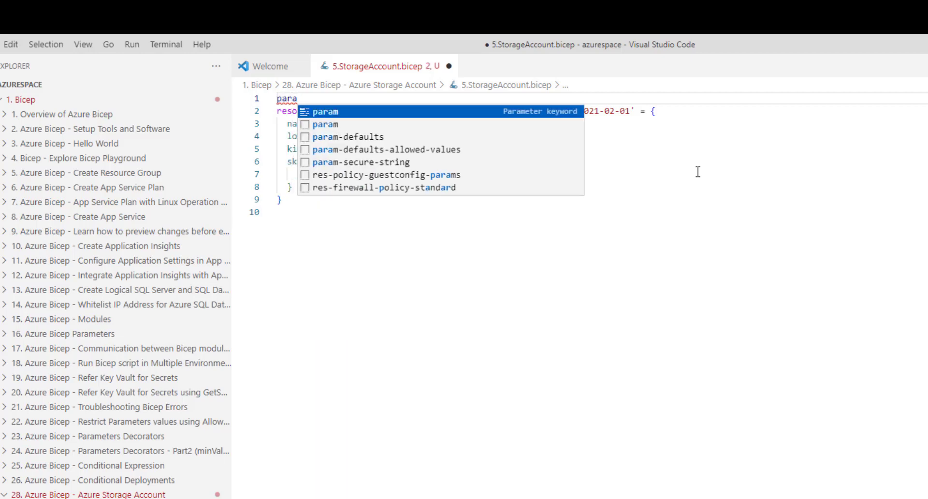
pyautogui.write('m StorageAccountNAme s')
pyautogui.press('BackSpace')
pyautogui.press('BackSpace')
pyautogui.press('BackSpace')
pyautogui.press('BackSpace')
pyautogui.write('me ')
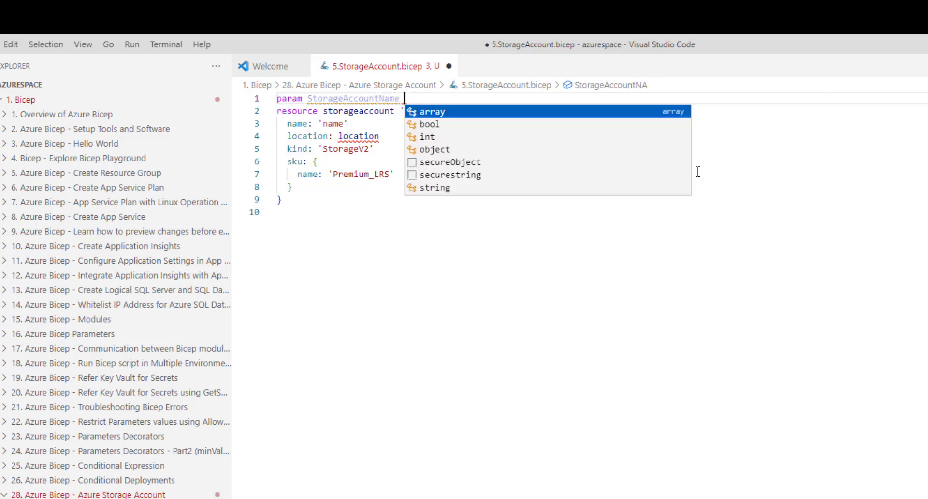
pyautogui.write('st')
pyautogui.press('Return')
pyautogui.press('Return')
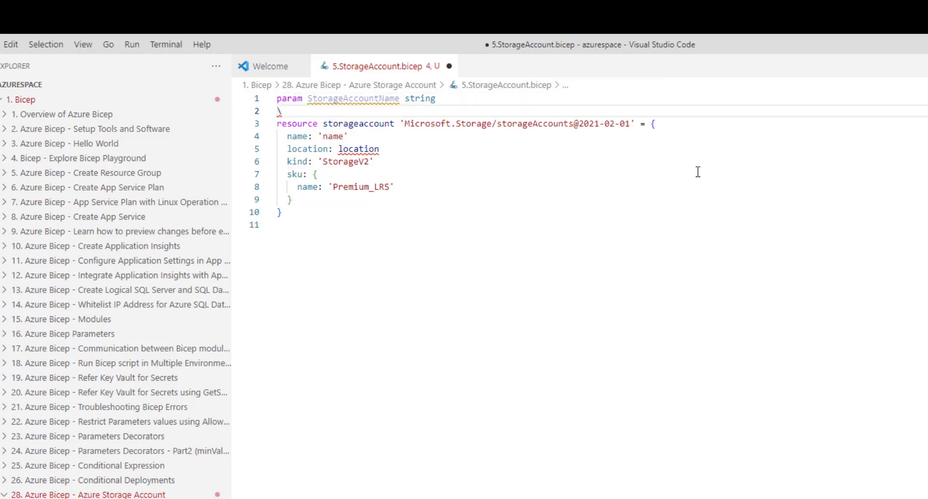
pyautogui.write('param')
pyautogui.press('Escape')
pyautogui.write('pLocation st')
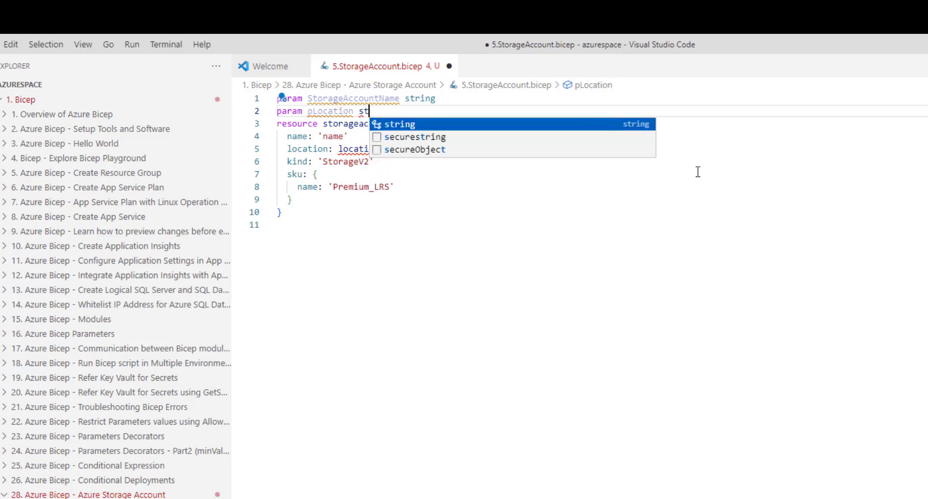
pyautogui.write('rin')
# Step: Declare param pLocation string defaulting to resourceGroup().location
pyautogui.press('BackSpace')
pyautogui.press('BackSpace')
pyautogui.press('BackSpace')
pyautogui.press('Return')
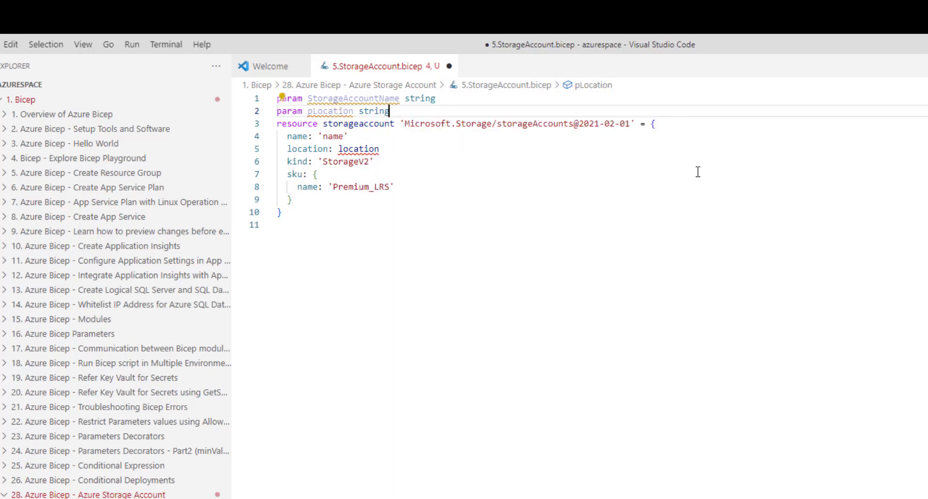
pyautogui.write(' = res')
pyautogui.press('Return')
pyautogui.press('Right')
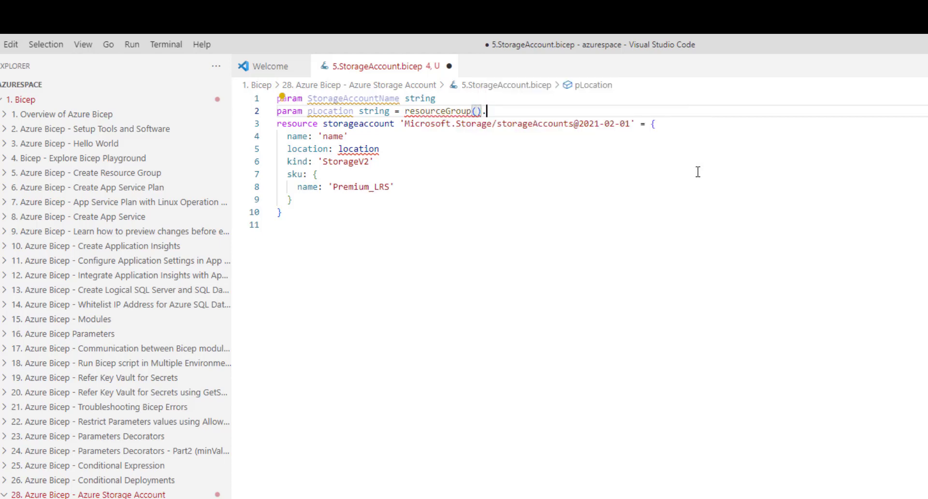
pyautogui.write('.loc')
pyautogui.press('Return')
pyautogui.press('Up')
pyautogui.hotkey('ctrl', 'Left')
pyautogui.hotkey('ctrl', 'Left')
pyautogui.hotkey('ctrl', 'Left')
pyautogui.hotkey('ctrl', 'Right')
pyautogui.write('p')
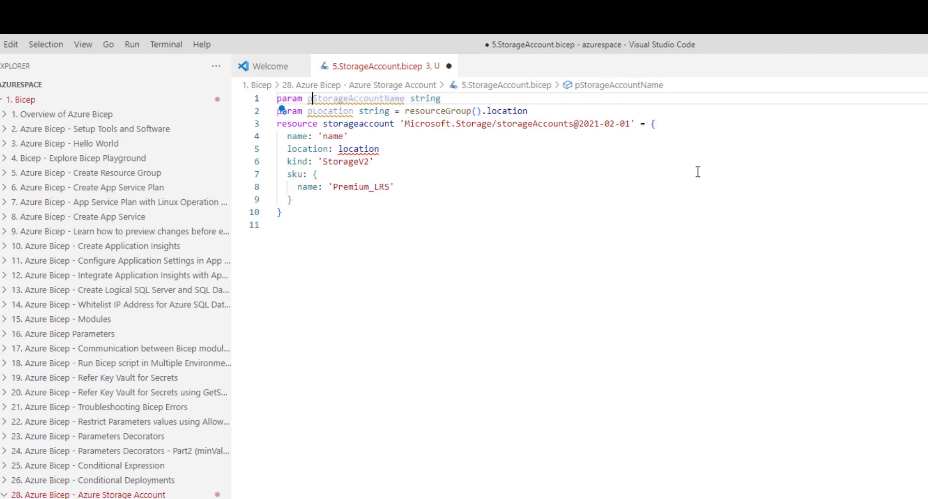
# Step: Replace the resource's placeholder name with pStorageAccountName
pyautogui.doubleClick(384, 99)
pyautogui.hotkey('ctrl', 'c')
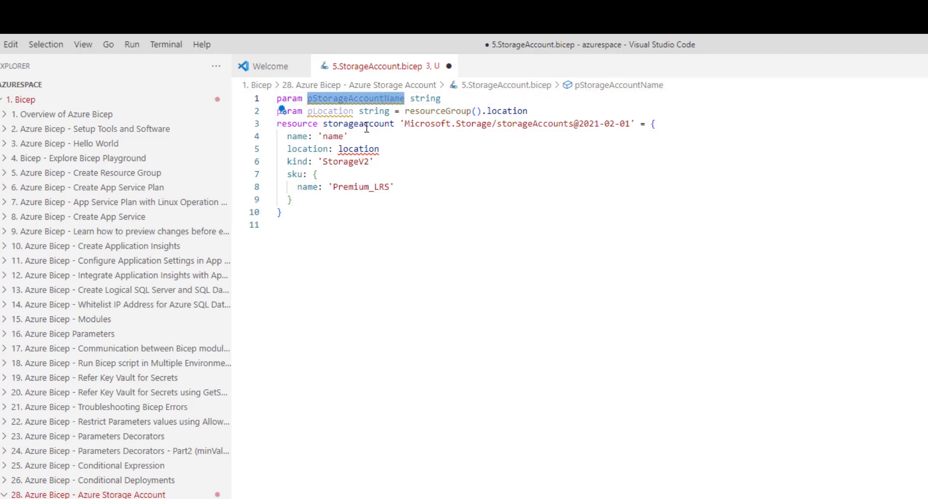
pyautogui.click(355, 137)
pyautogui.press('BackSpace')
pyautogui.press('BackSpace')
pyautogui.press('BackSpace')
pyautogui.press('BackSpace')
pyautogui.press('BackSpace')
pyautogui.press('BackSpace')
pyautogui.hotkey('ctrl', 'v')
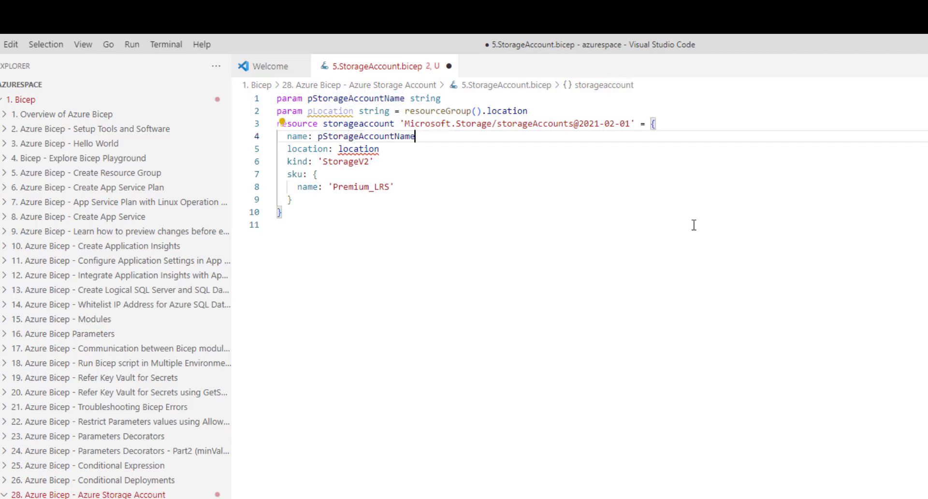
# Step: Replace the undefined location value with pLocation
pyautogui.doubleClick(325, 111)
pyautogui.hotkey('ctrl', 'c')
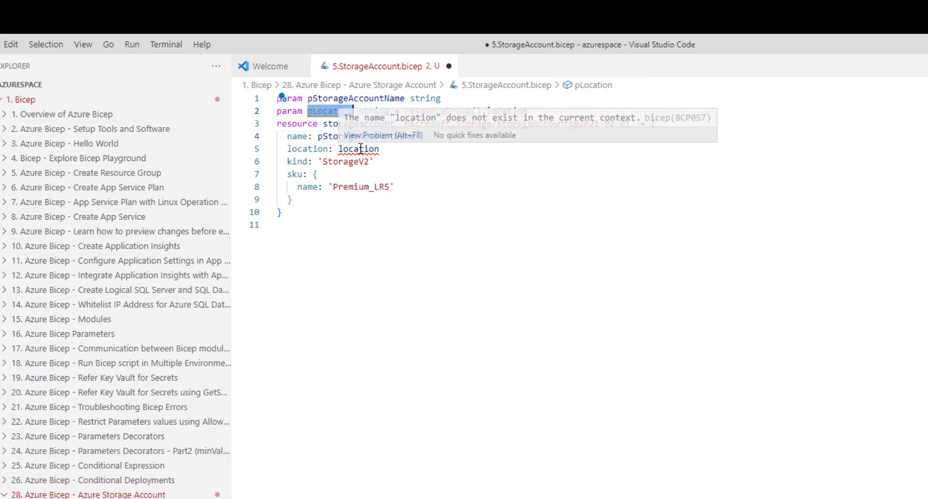
pyautogui.doubleClick(361, 149)
pyautogui.press('BackSpace')
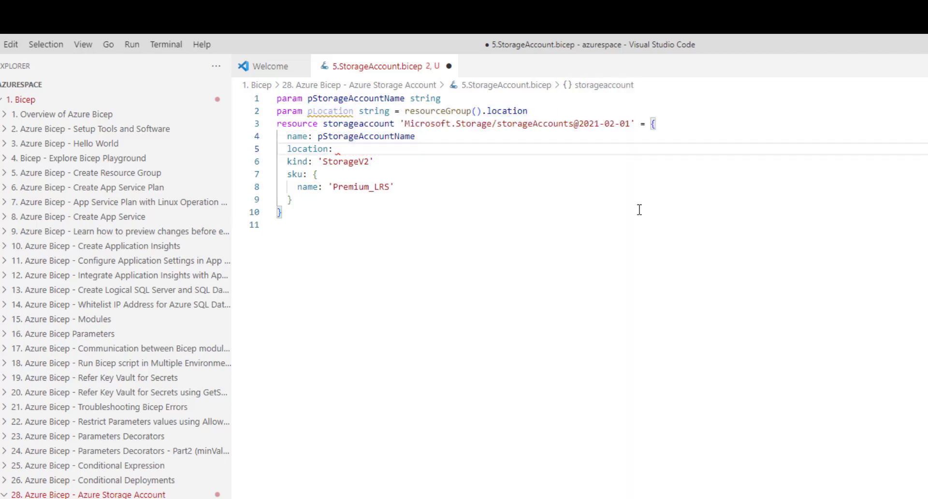
pyautogui.hotkey('ctrl', 'v')
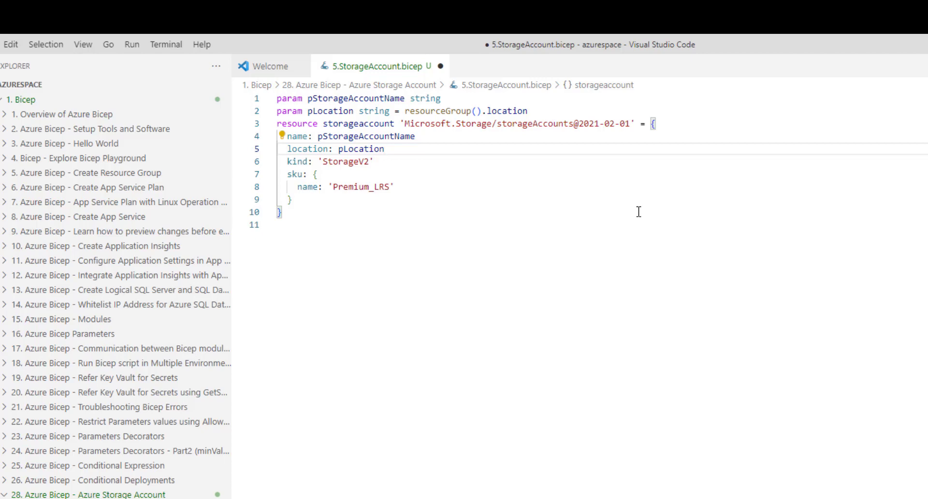
# Step: Change the sku name from Premium_LRS to Standard_LRS via the allowed-values list
pyautogui.doubleClick(366, 191)
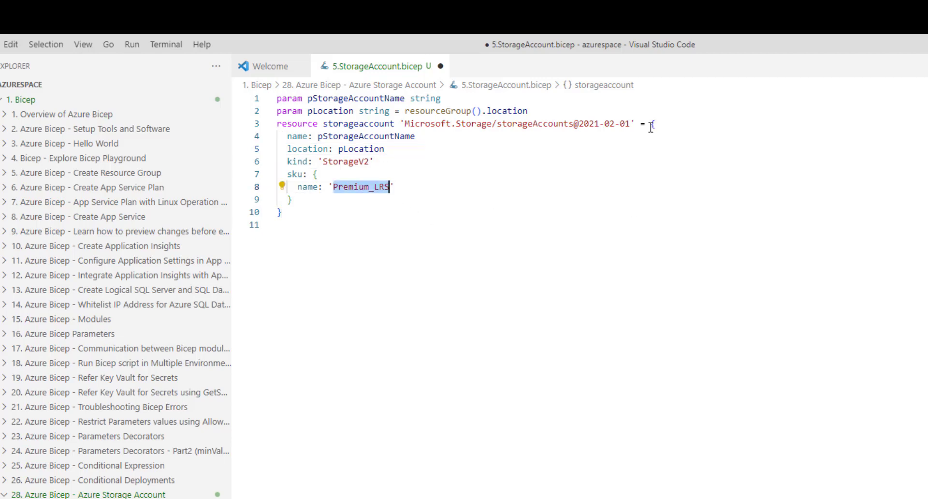
pyautogui.press('BackSpace')
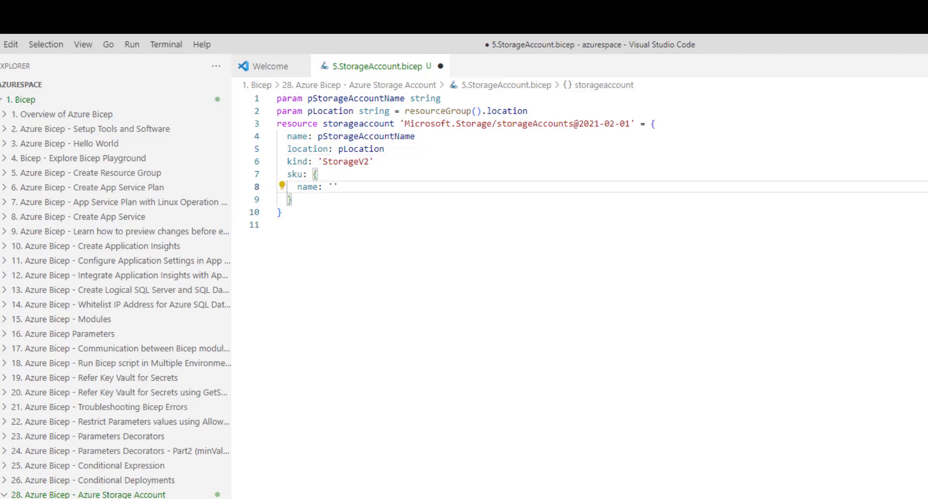
pyautogui.hotkey('ctrl', 'space')
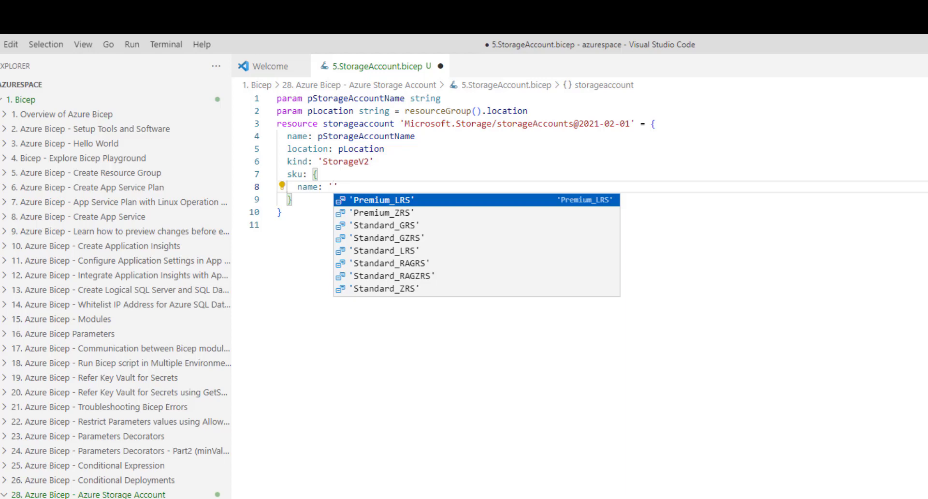
pyautogui.press('Down')
pyautogui.press('Down')
pyautogui.press('Down')
pyautogui.press('Down')
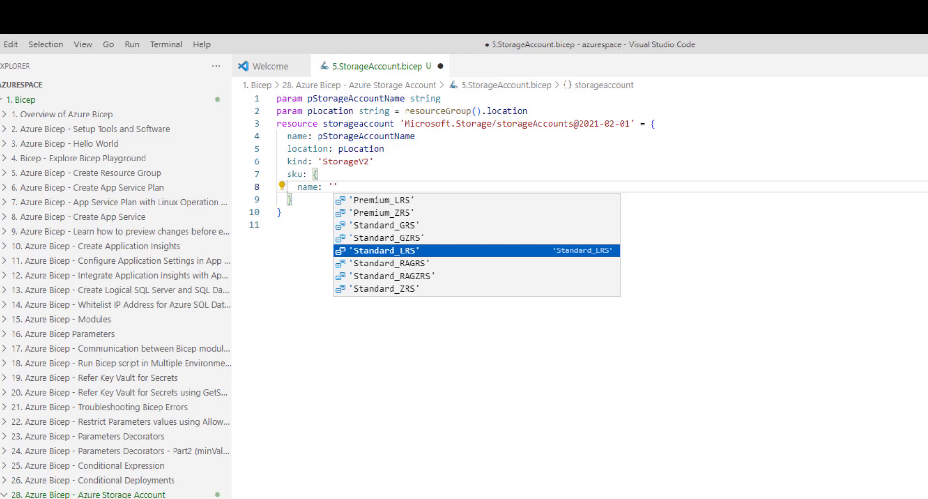
pyautogui.press('Return')
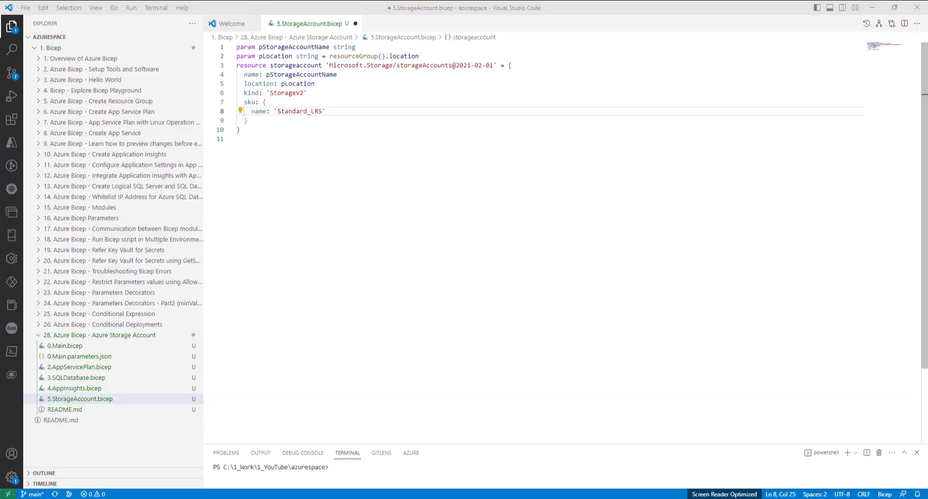
# Step: Write output StorageAccountId string = storageaccount.id after the resource and save
pyautogui.click(265, 147)
pyautogui.write('ou')
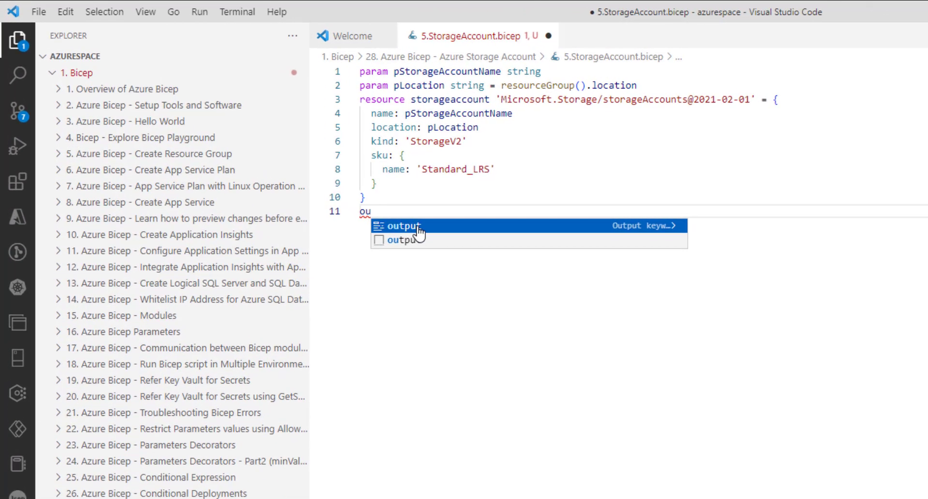
pyautogui.click(418, 233)
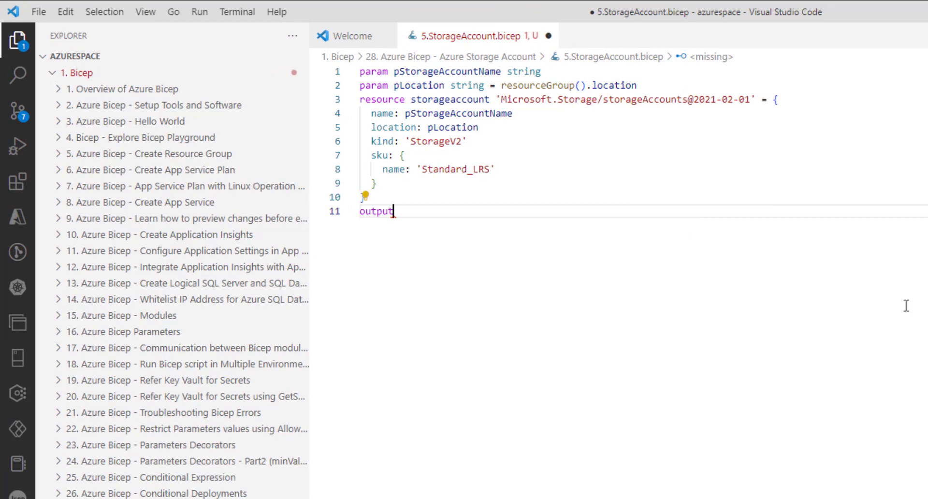
pyautogui.write(' Storage')
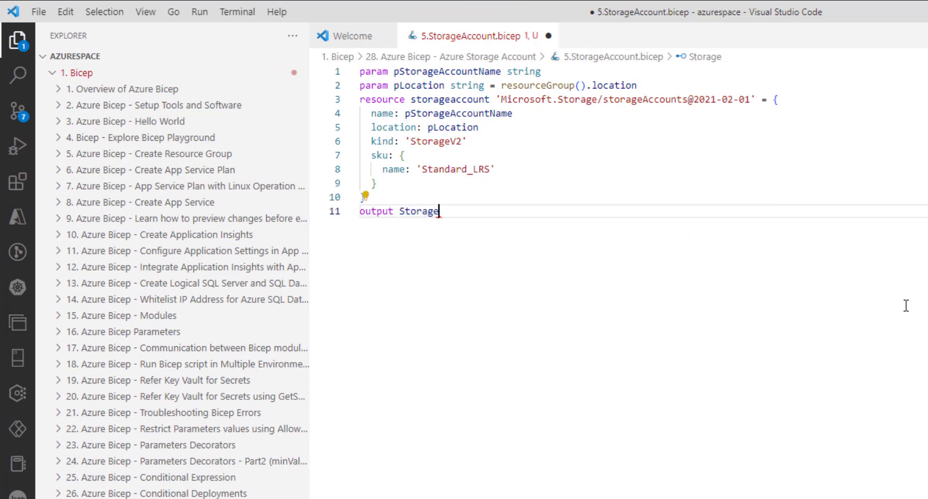
pyautogui.write('AccountId')
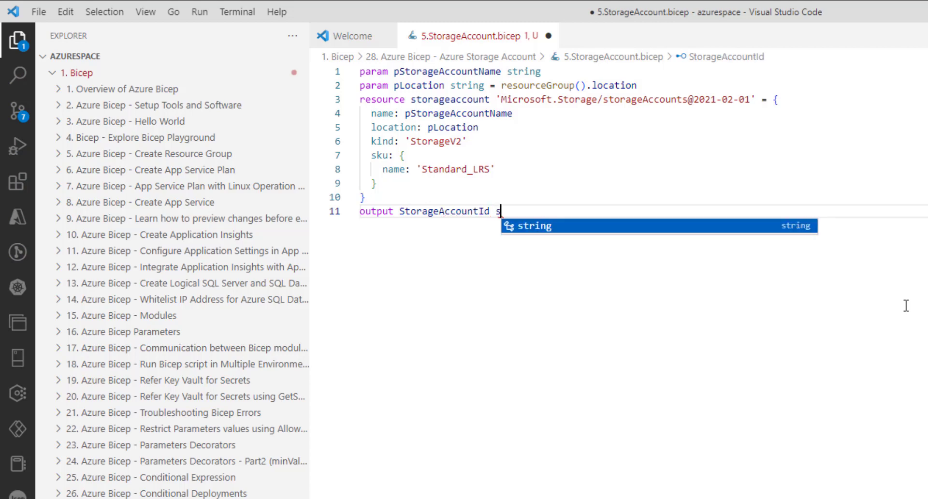
pyautogui.write(' s')
pyautogui.press('Return')
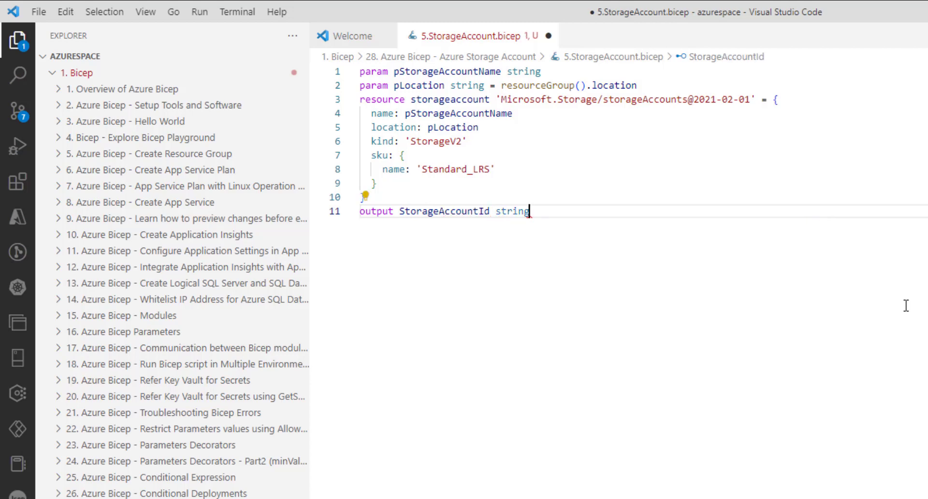
pyautogui.write(' = ')
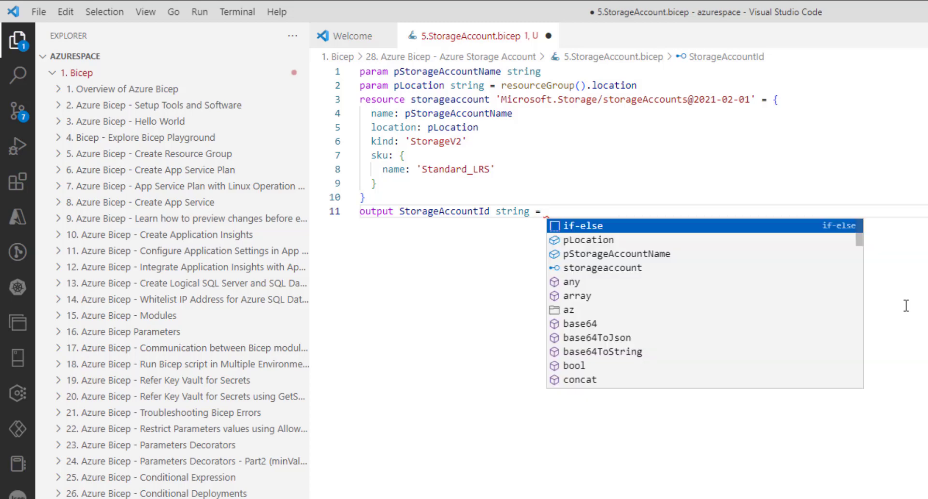
pyautogui.write('stor')
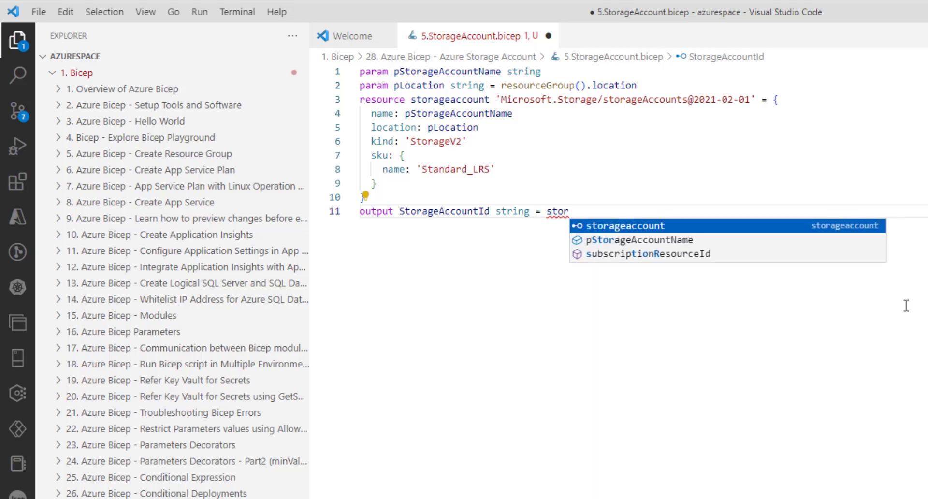
pyautogui.press('Return')
pyautogui.write('.')
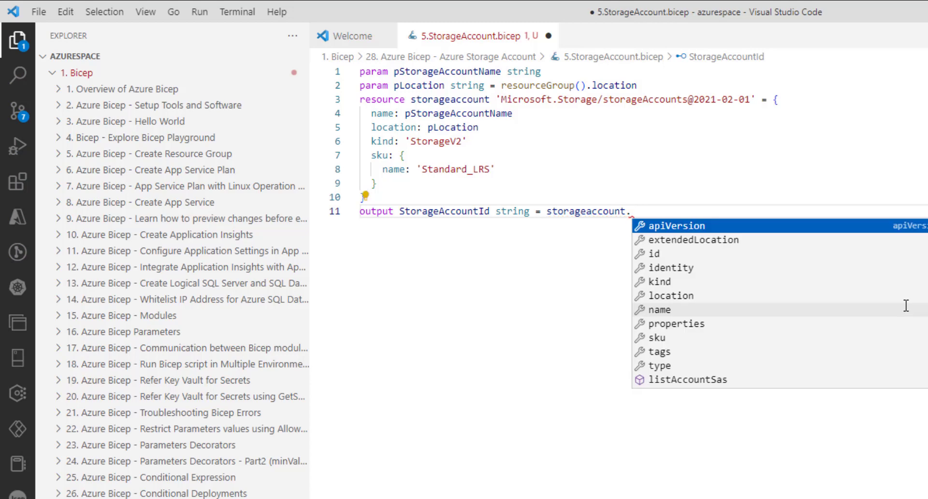
pyautogui.write('id')
pyautogui.press('Return')
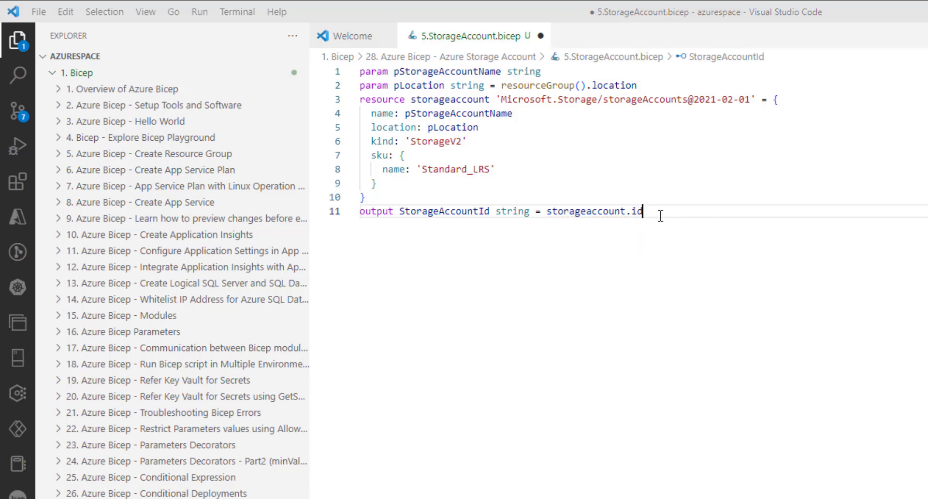
pyautogui.press('Return')
pyautogui.press('Up')
pyautogui.hotkey('ctrl', 's')
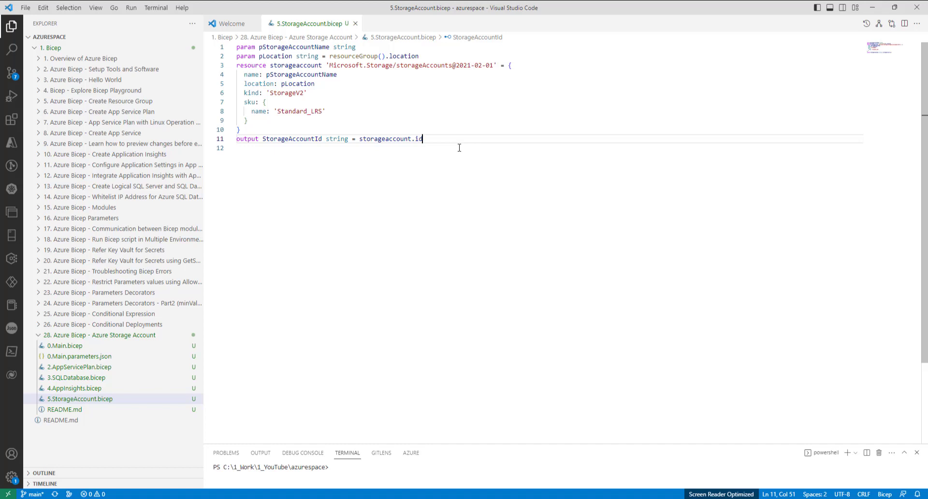
# Step: Create Serverless.bicep in the '28. Azure Bicep - Azure Storage Account' folder
pyautogui.click(111, 336)
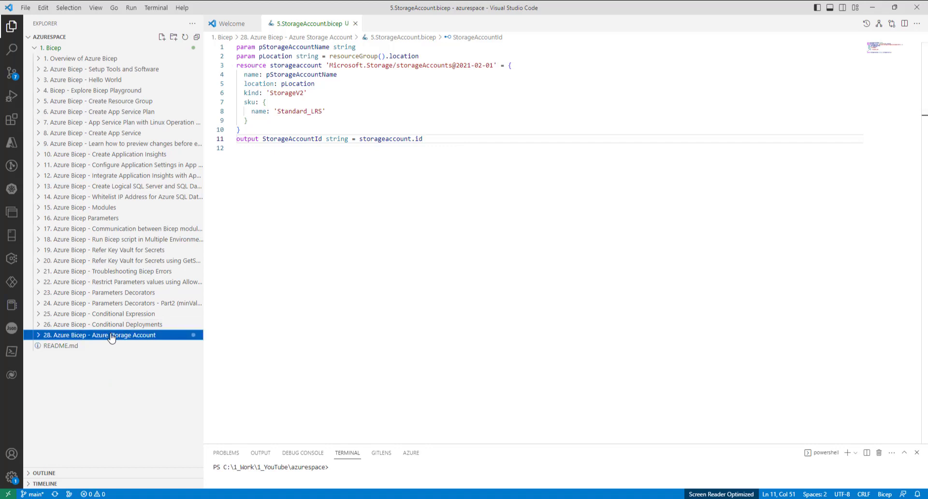
pyautogui.rightClick(111, 338)
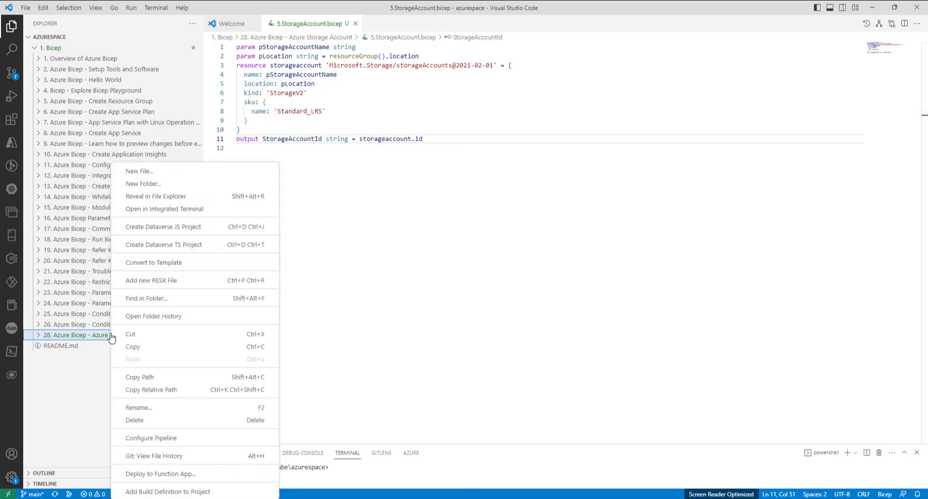
pyautogui.click(139, 173)
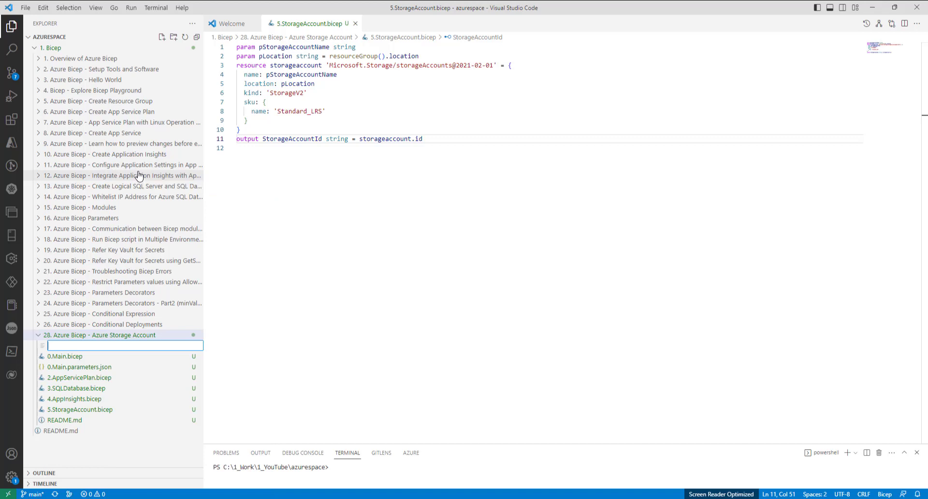
pyautogui.write('Serverless.bic')
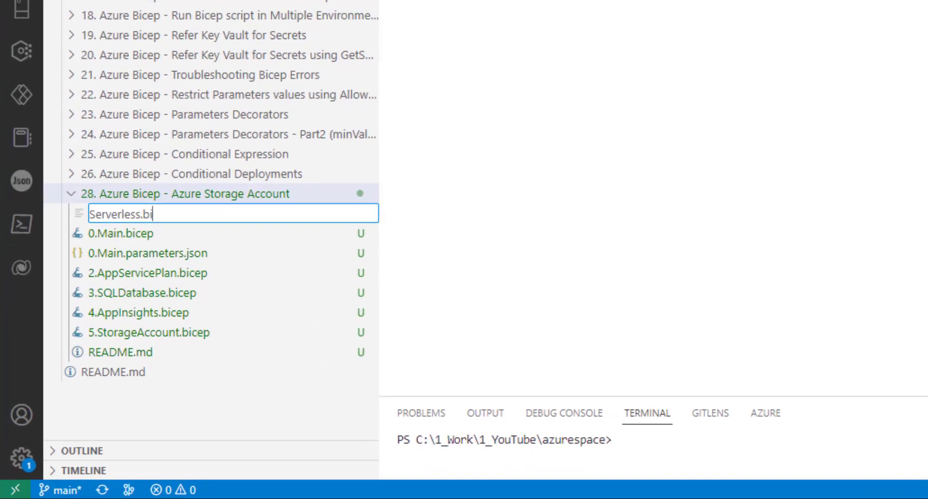
pyautogui.write('ep')
pyautogui.press('Escape')
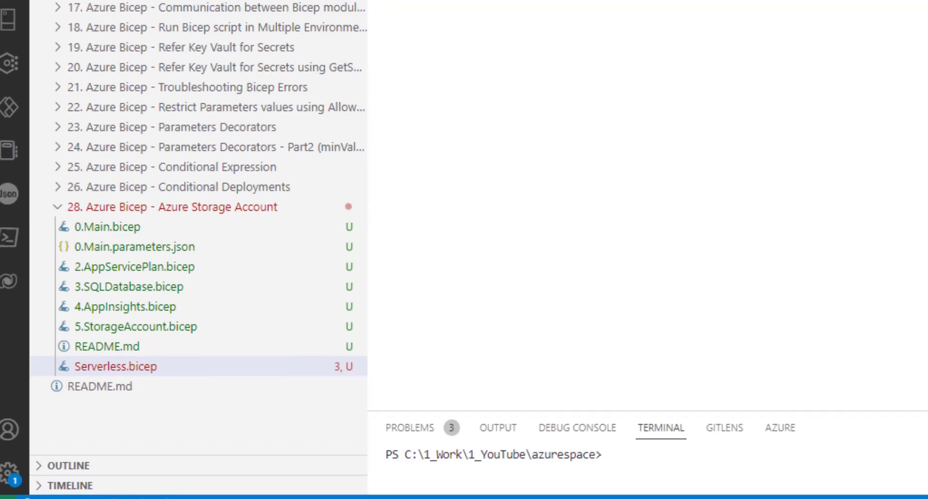
pyautogui.write('ram pLocation string = r')
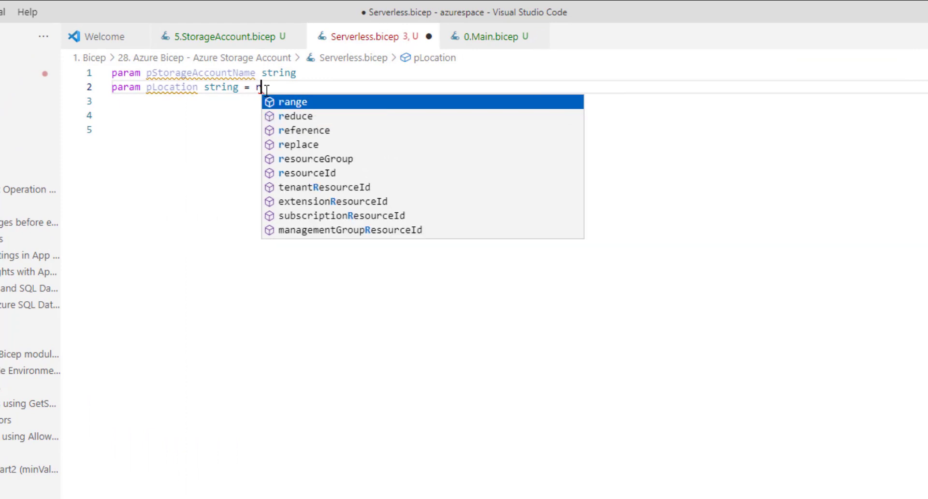
pyautogui.write('es')
# Step: Complete pLocation's default as resourceGroup().location and leave blank lines below
pyautogui.press('Return')
pyautogui.write(').lo')
pyautogui.press('Return')
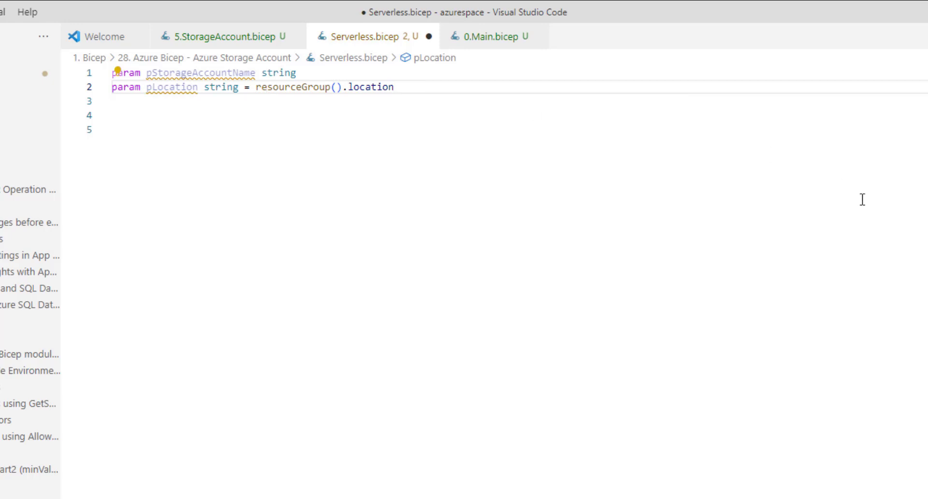
pyautogui.press('Return')
pyautogui.press('Return')
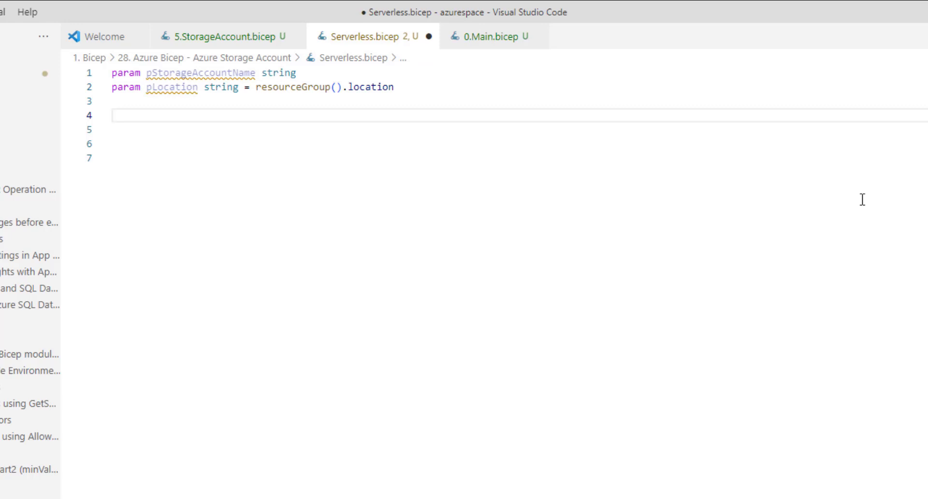
pyautogui.write('mo')
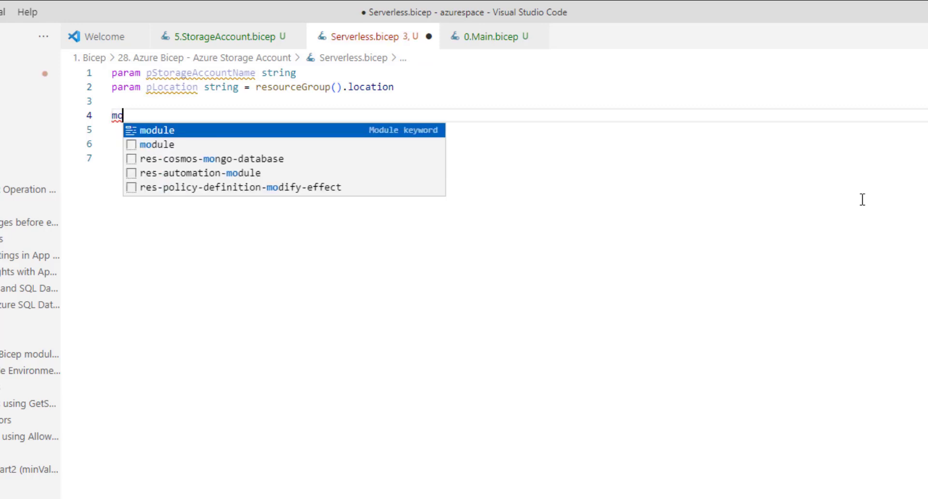
# Step: Declare a module pointing at 5.StorageAccount.bicep, removing the extra closing brace
pyautogui.press('Down')
pyautogui.press('Return')
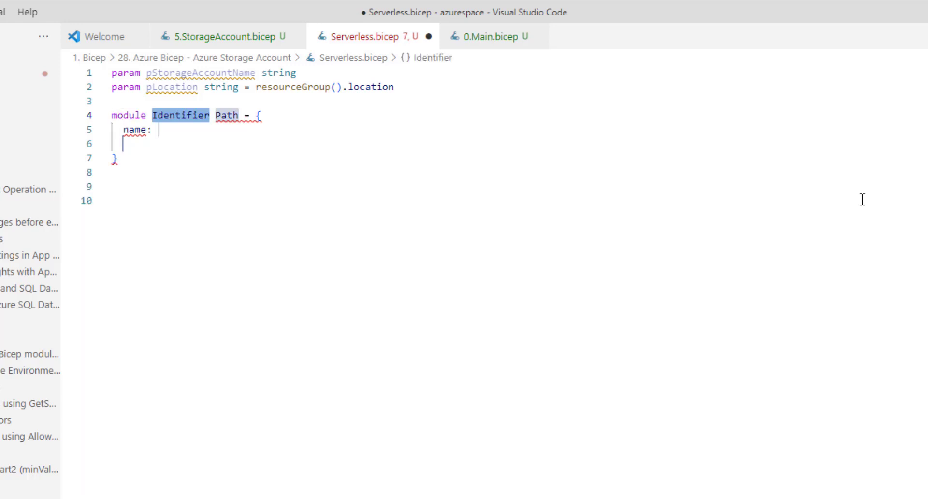
pyautogui.write('StorageAccount_Module')
pyautogui.press('Tab')
pyautogui.press('BackSpace')
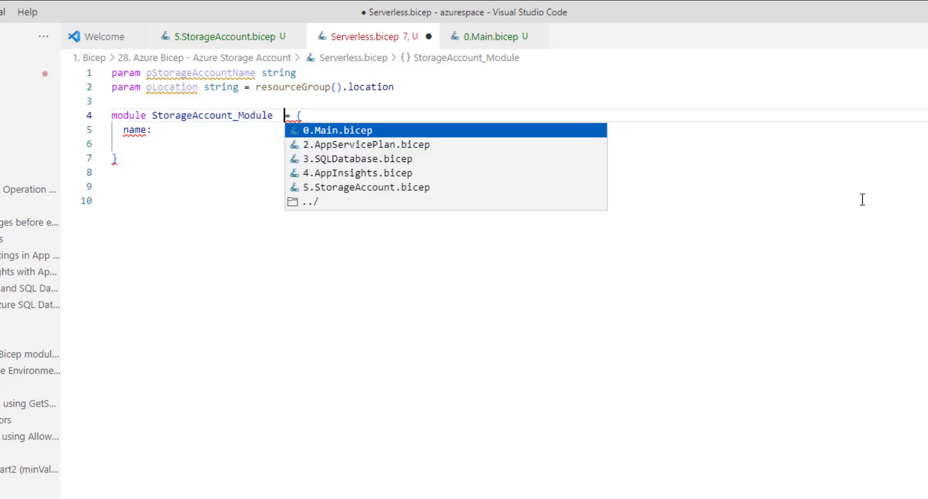
pyautogui.press('Down')
pyautogui.press('Down')
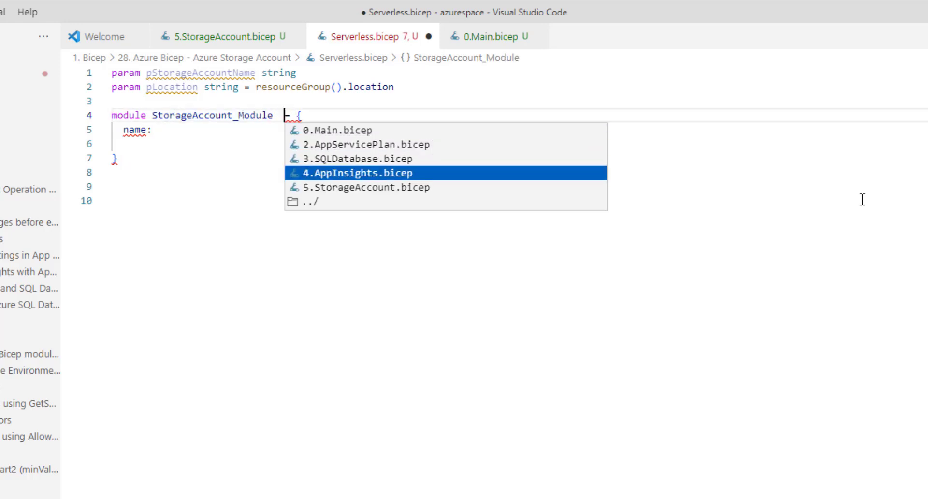
pyautogui.press('Down')
pyautogui.press('Return')
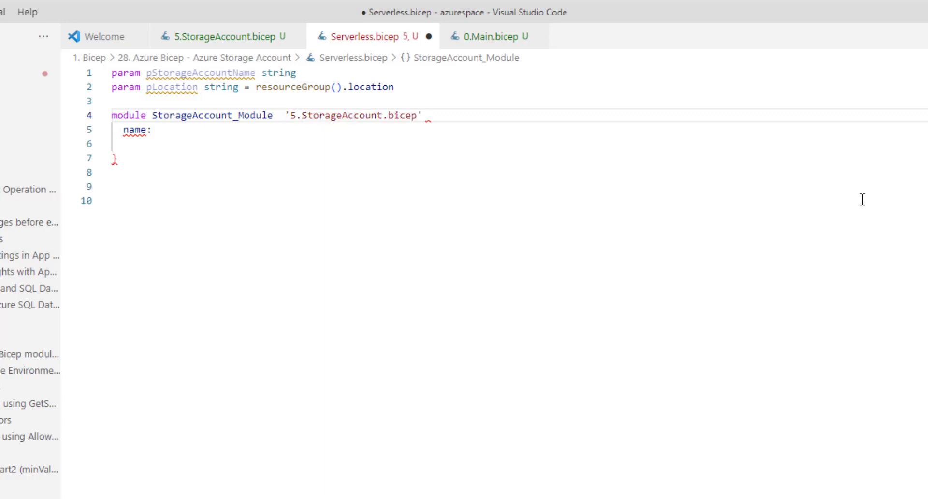
pyautogui.hotkey('ctrl', 'space')
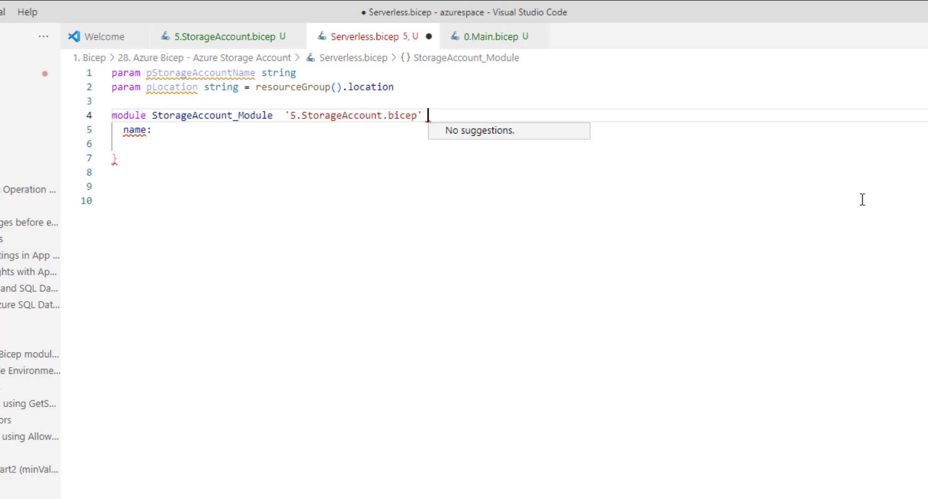
pyautogui.write('= {')
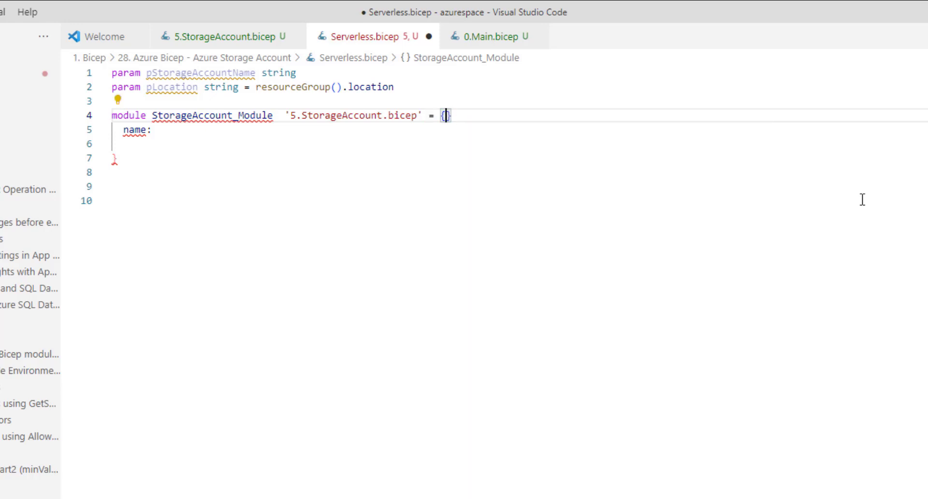
pyautogui.press('Delete')
pyautogui.press('Down')
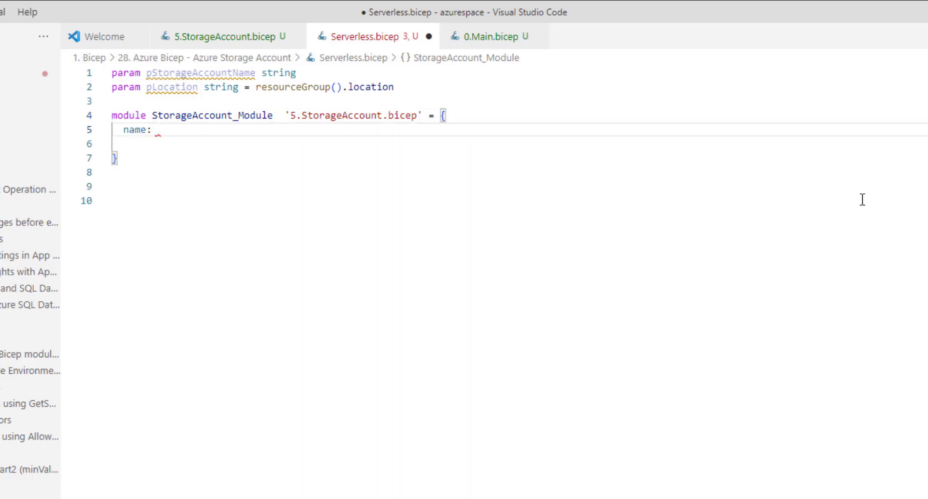
pyautogui.press('Up')
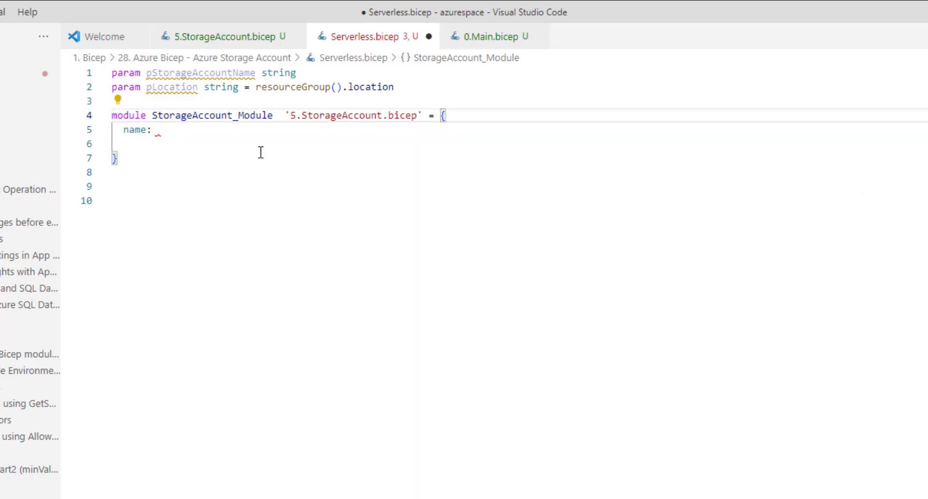
# Step: Set the deployment name to StorageAccount_Module and insert the required params block
pyautogui.click(235, 101)
pyautogui.doubleClick(233, 114)
pyautogui.hotkey('ctrl', 'c')
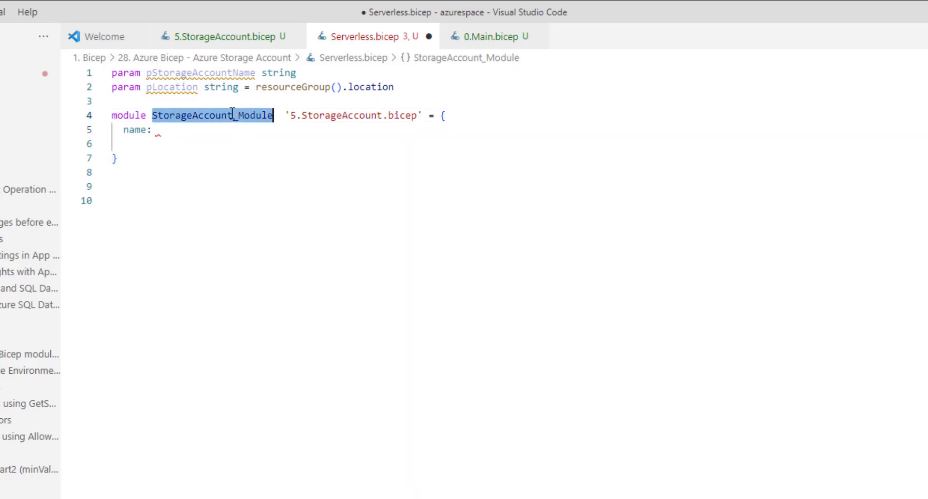
pyautogui.click(227, 134)
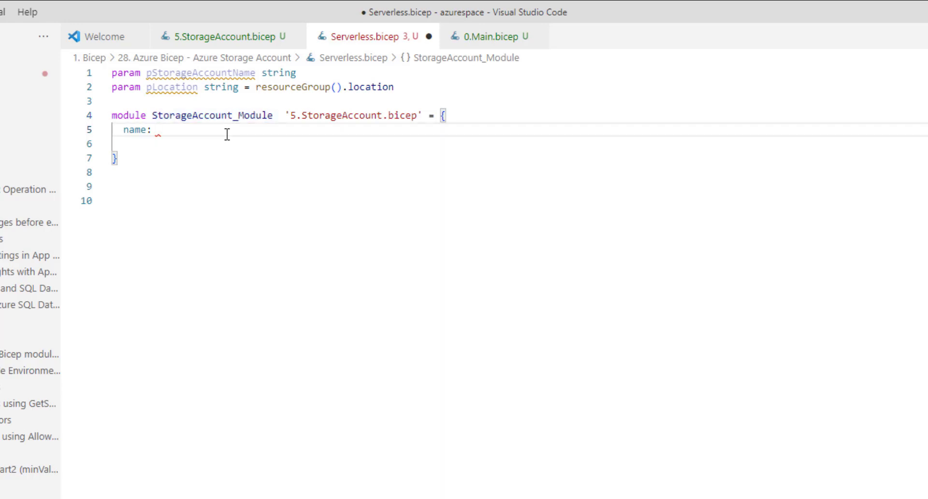
pyautogui.write("'")
pyautogui.hotkey('ctrl', 'v')
pyautogui.write("'")
pyautogui.press('Return')
pyautogui.hotkey('ctrl', 'space')
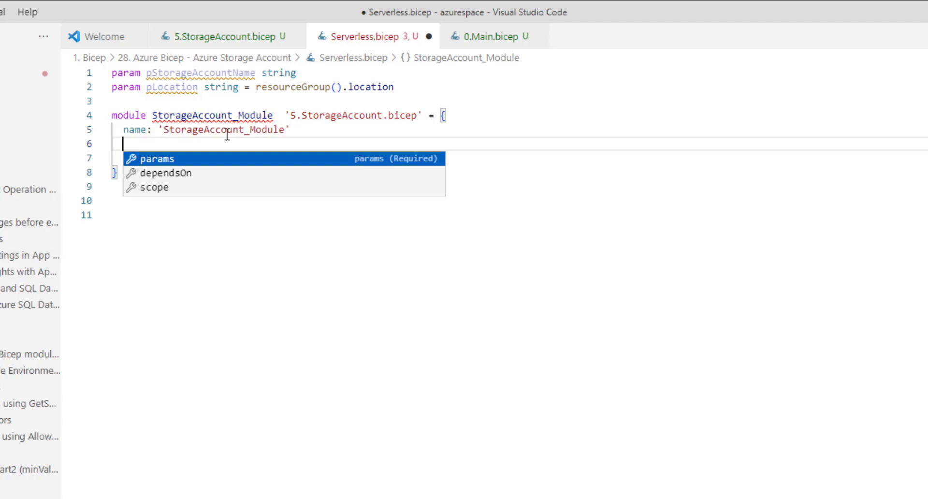
pyautogui.press('Return')
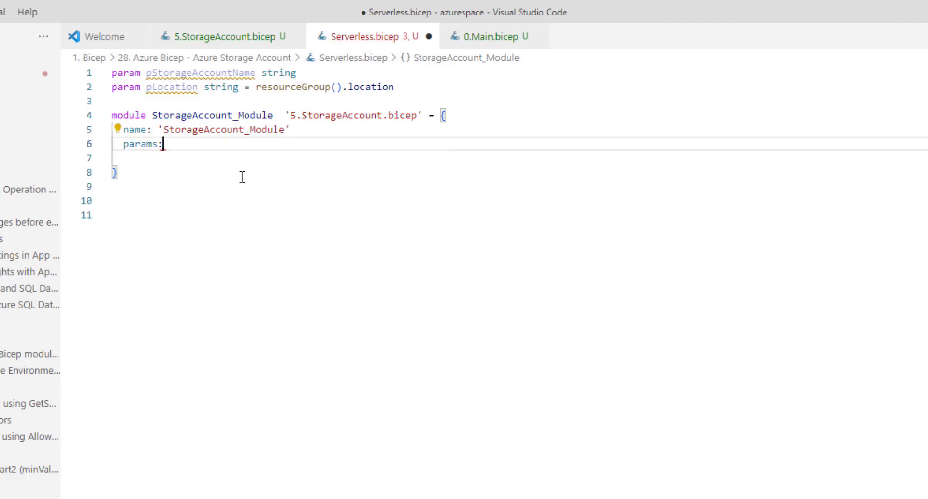
pyautogui.press('Return')
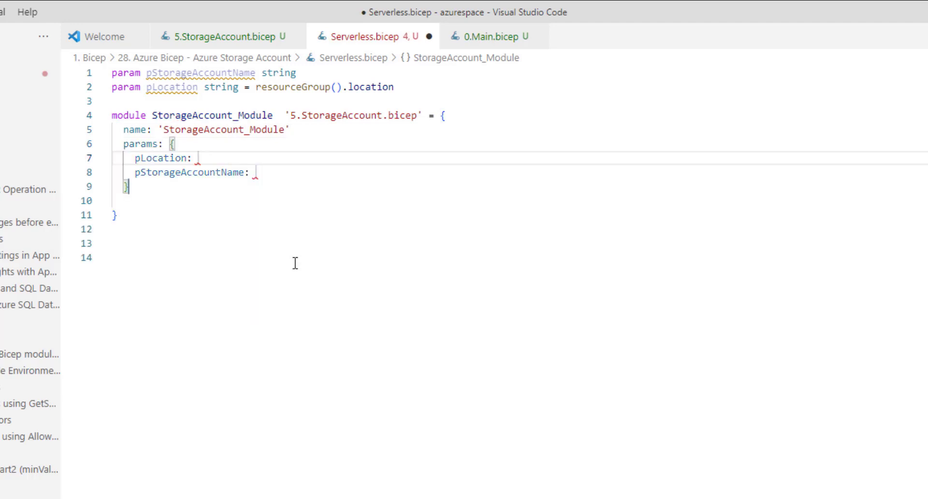
# Step: Pass pLocation and pStorageAccountName through to the module's params
pyautogui.doubleClick(176, 88)
pyautogui.hotkey('ctrl', 'c')
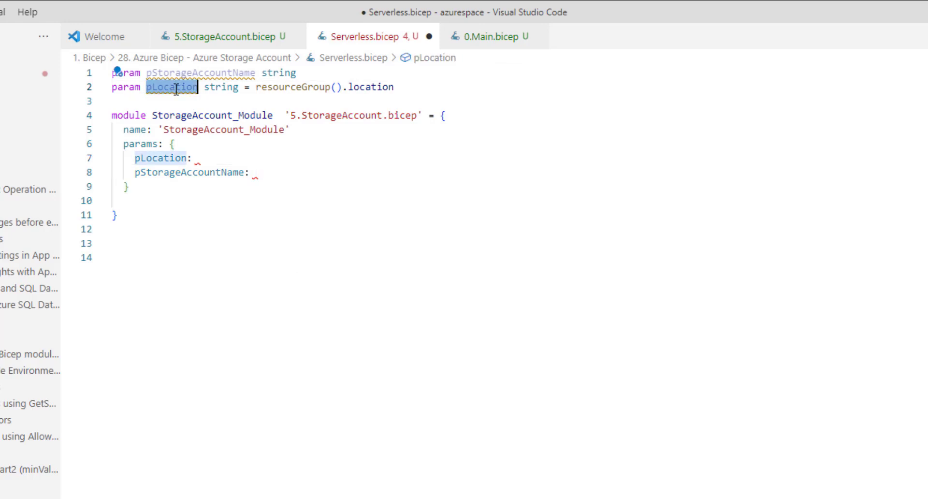
pyautogui.click(201, 158)
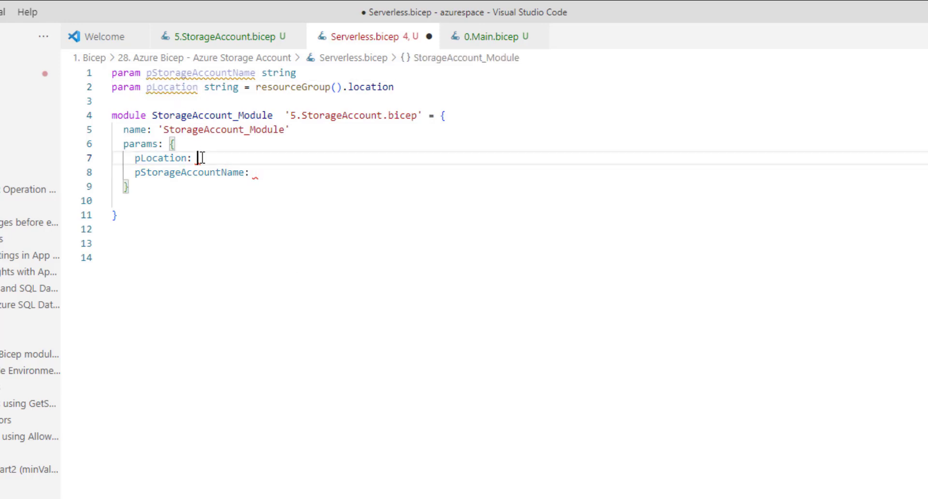
pyautogui.hotkey('ctrl', 'v')
pyautogui.doubleClick(183, 74)
pyautogui.hotkey('ctrl', 'c')
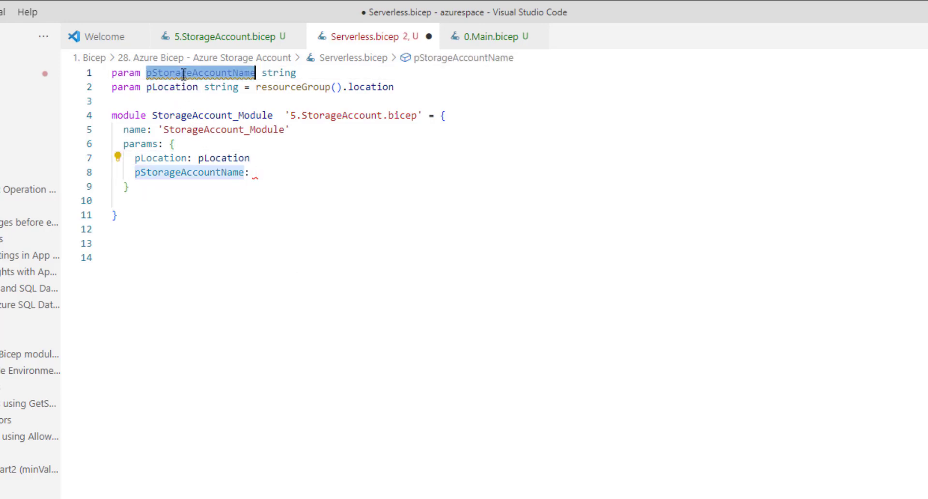
pyautogui.click(264, 174)
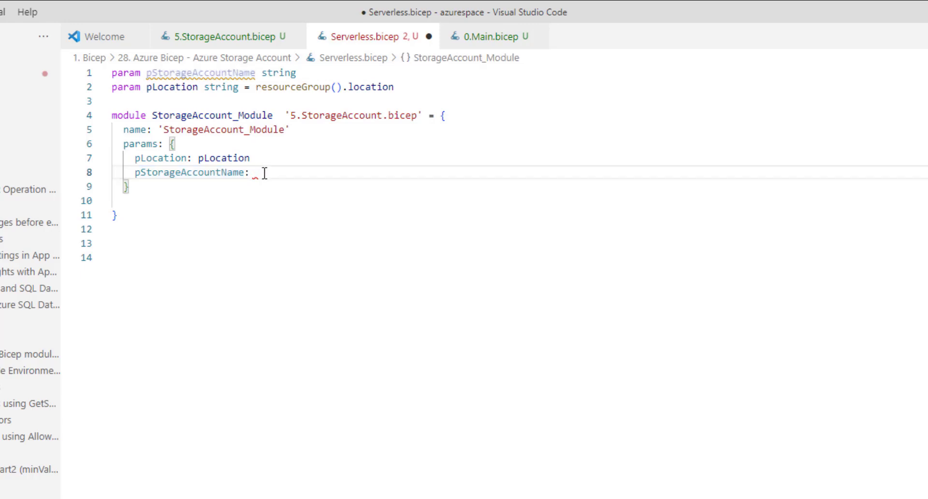
pyautogui.hotkey('ctrl', 'v')
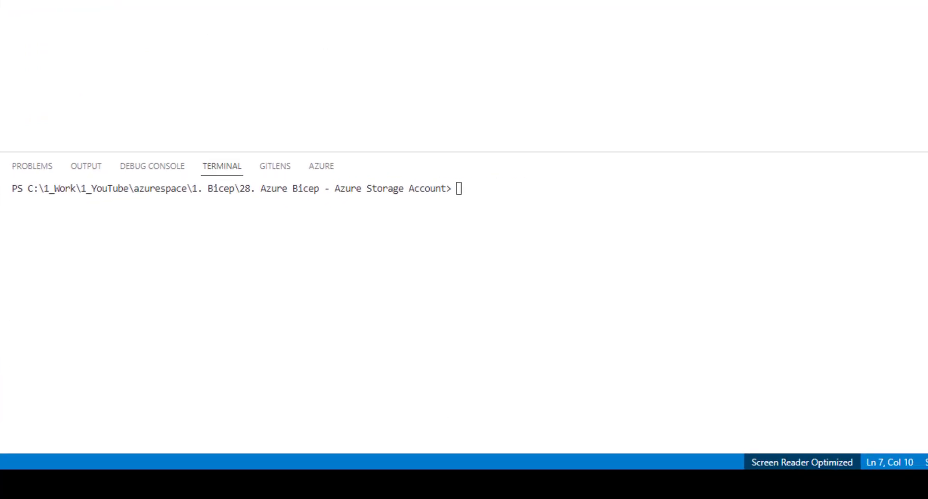
# Step: Run az deployment group create -g azbicep-dev-eus-rg1 -f Serverless.bicep -p Serverless.parameters.json
pyautogui.write('az deployment group create -g azbicep-dev-eus-rg1 -f Serverless.bicep -p Serverless.parameters.json')
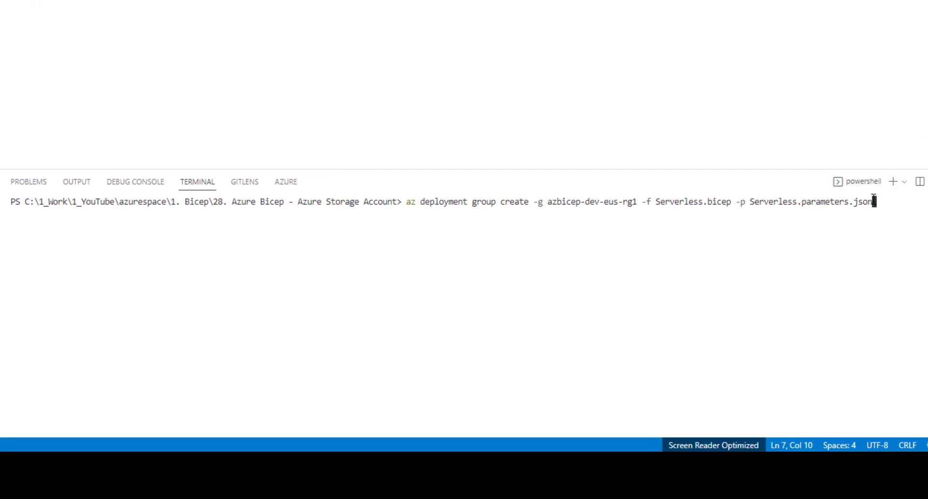
pyautogui.press('Return')
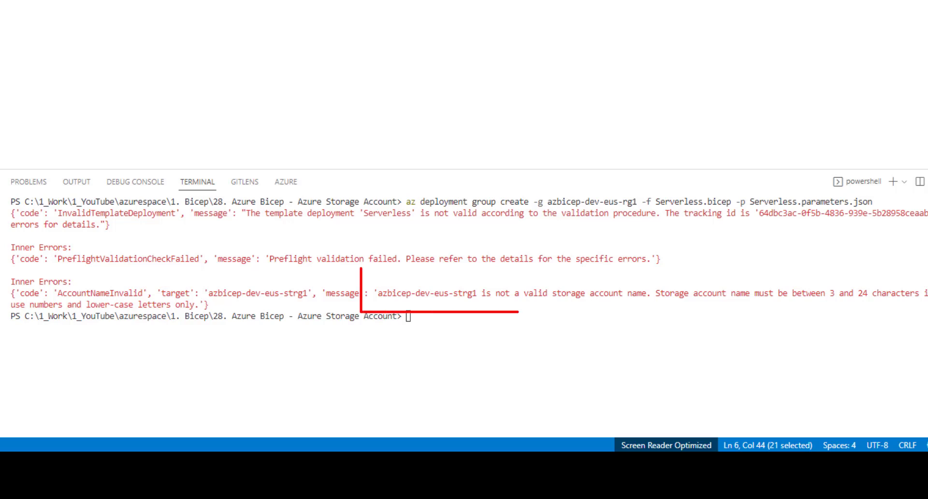
# Step: Remove the hyphens so the storage account name reads azbicepdeveusstrg1 and save the parameters file
pyautogui.press('Right')
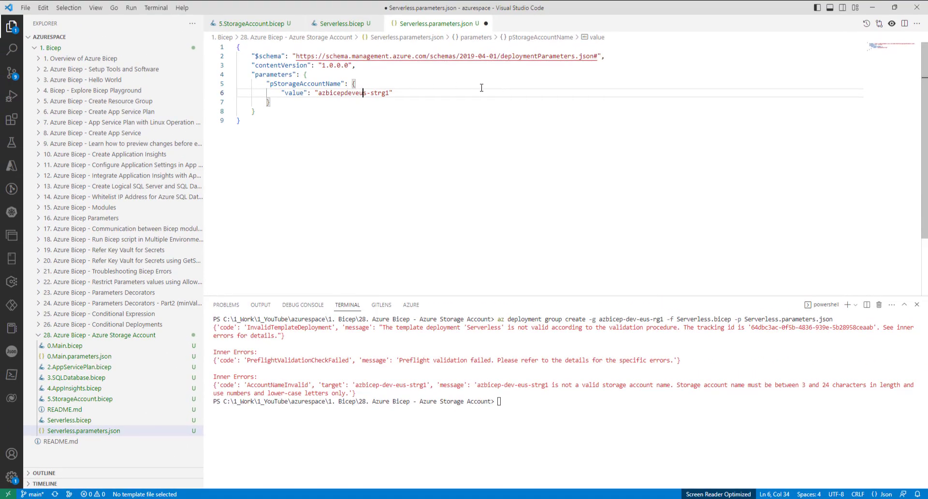
pyautogui.press('BackSpace')
pyautogui.hotkey('ctrl', 's')
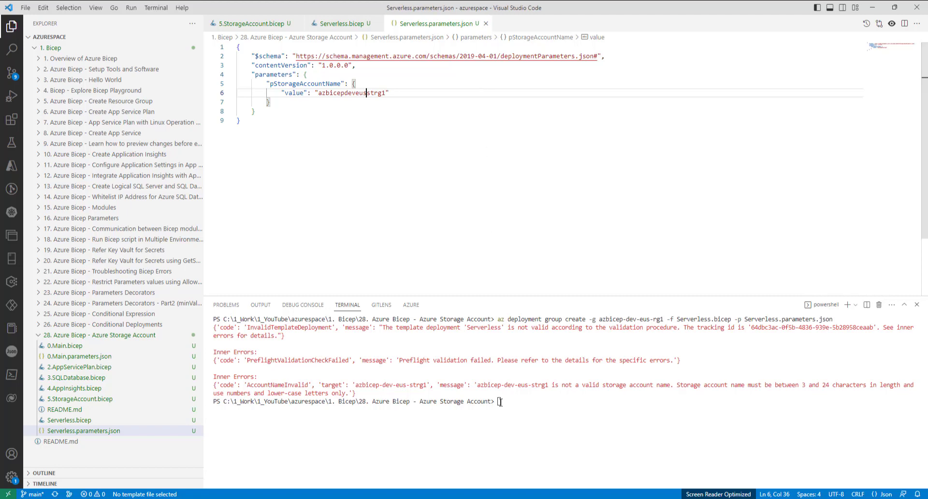
# Step: Rerun the previous Azure CLI deployment of Serverless.bicep from the terminal
pyautogui.click(500, 401)
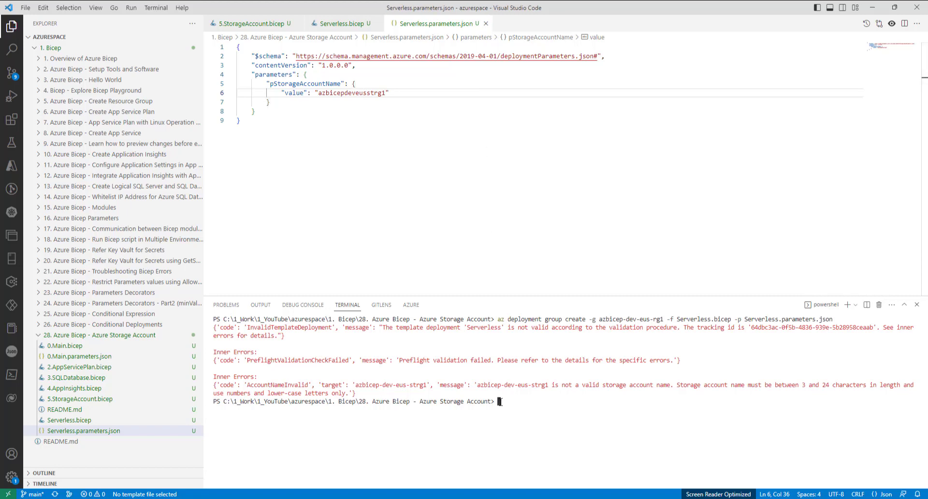
pyautogui.press('Up')
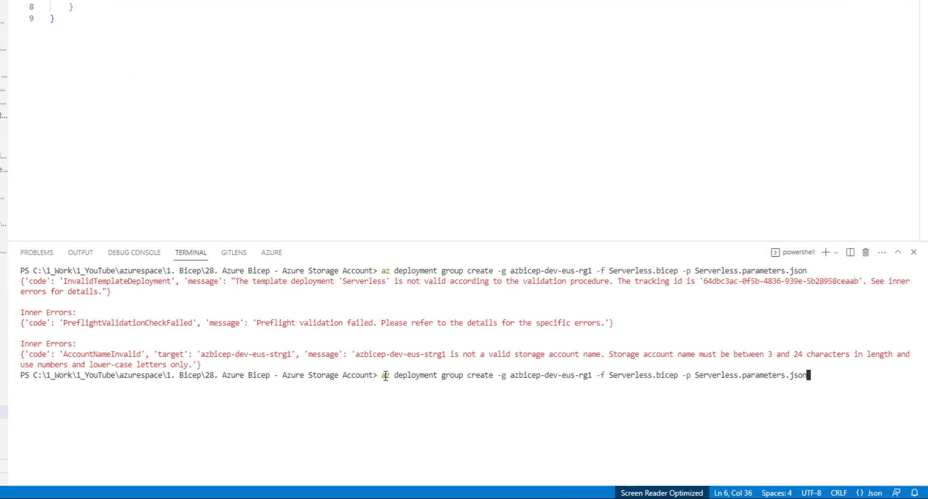
pyautogui.press('Return')
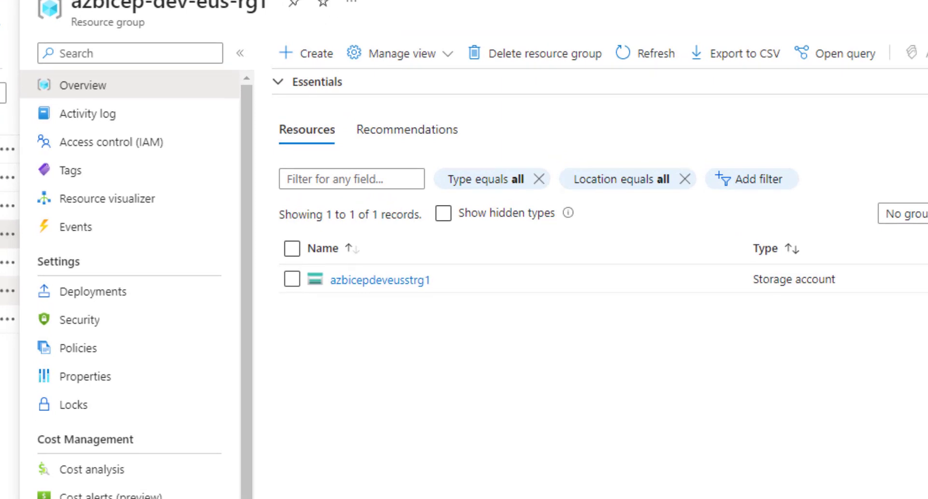
# Step: Show the deployment history for resource group azbicep-dev-eus-rg1
pyautogui.click(100, 296)
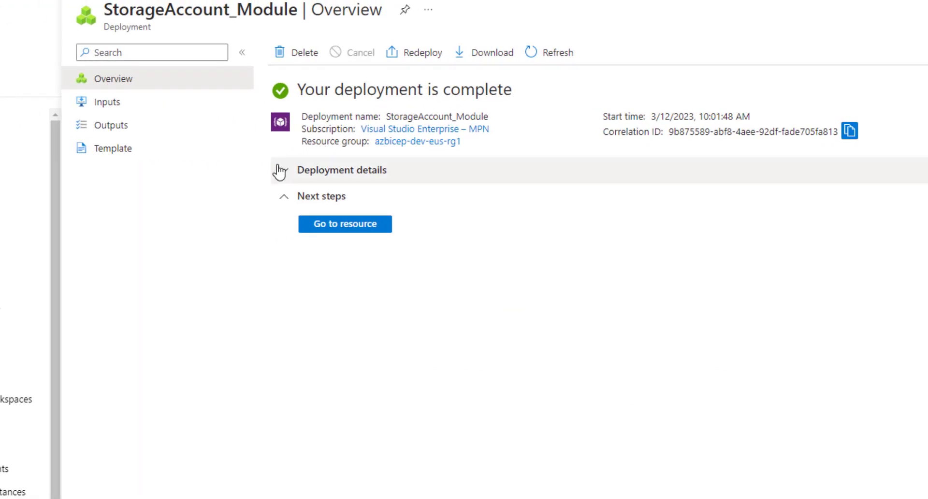
# Step: Expand StorageAccount_Module's deployment details and display its outputs with the storageAccountId value
pyautogui.click(279, 172)
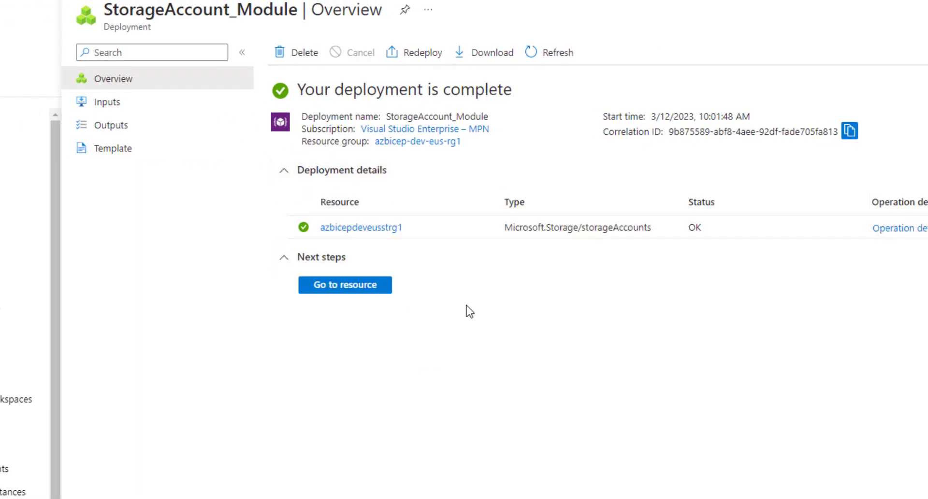
pyautogui.click(114, 130)
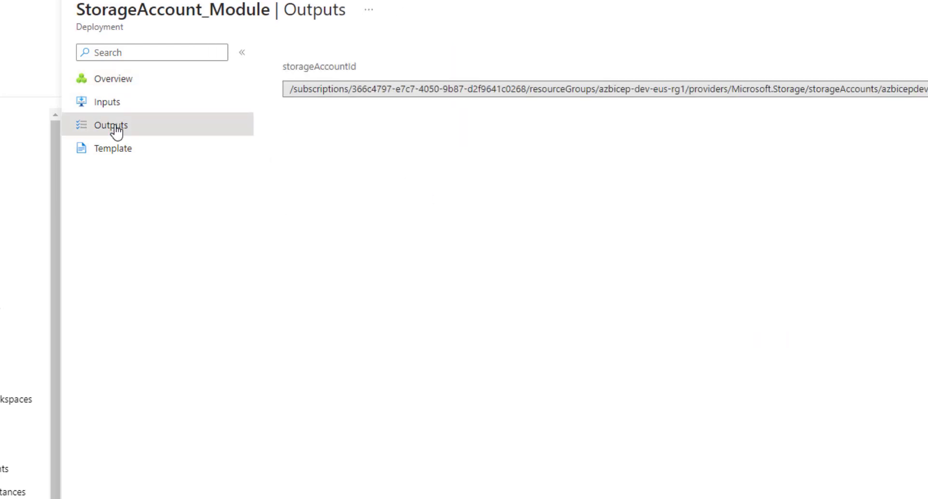